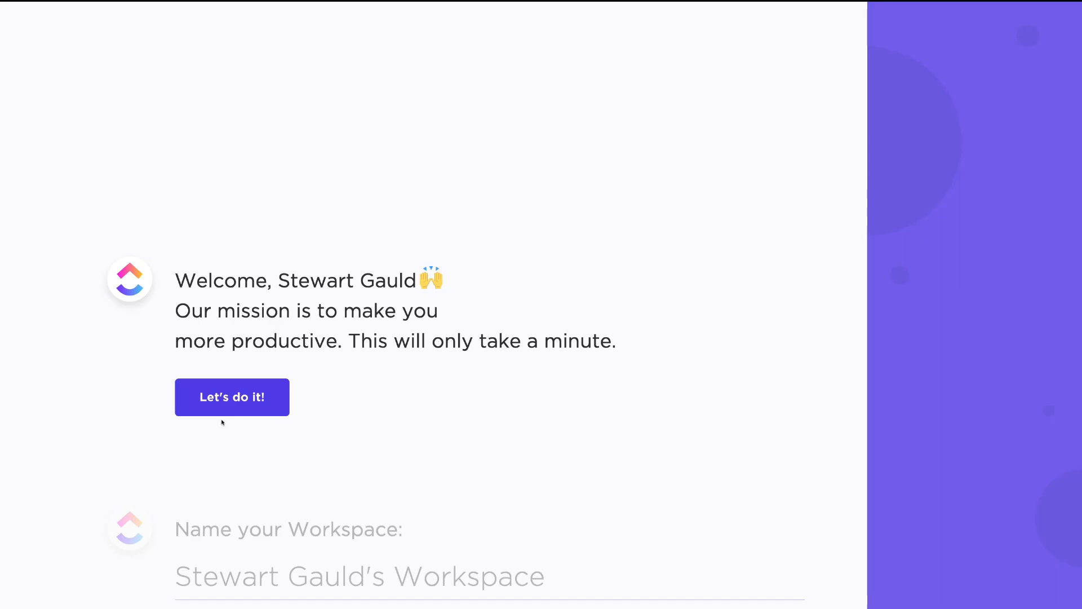
Start the workspace setup and name the workspace "Syndeo Media Workspace"
click(254, 412)
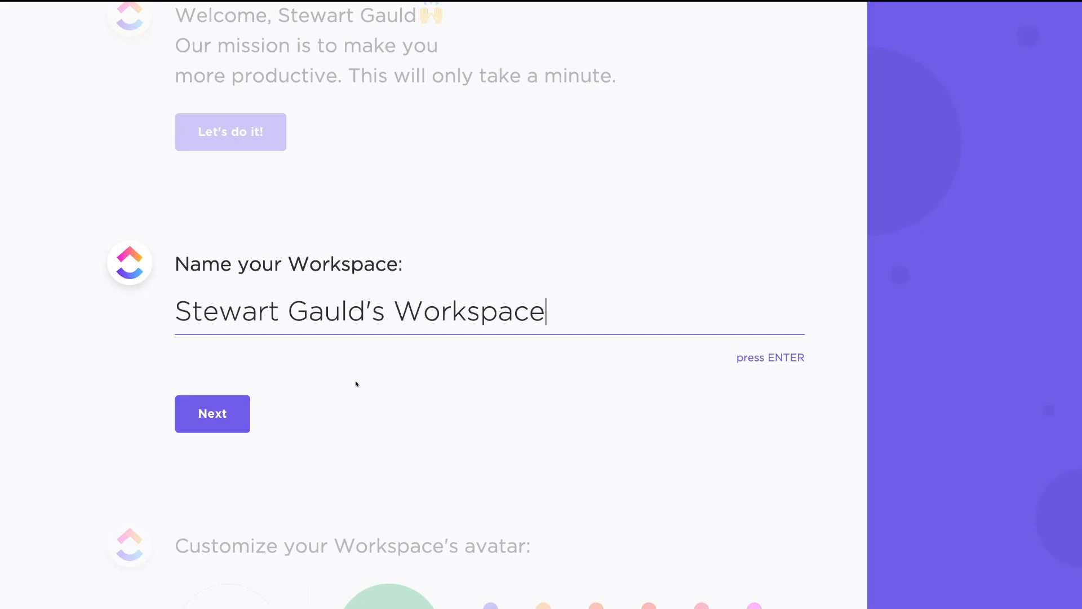
click(380, 313)
drag(380, 313, 175, 316)
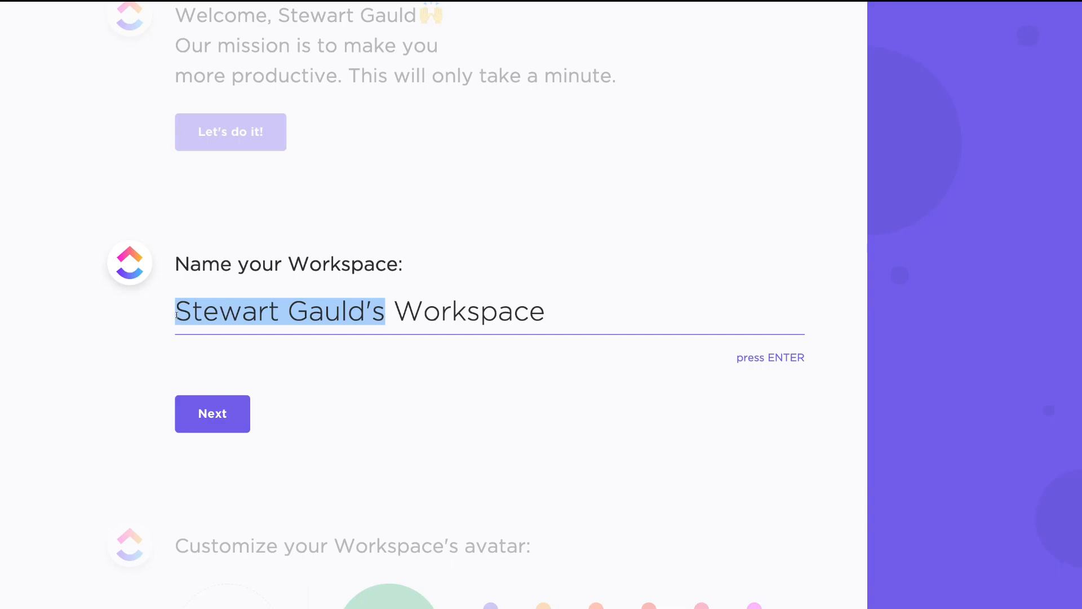
text(Syndeo Media)
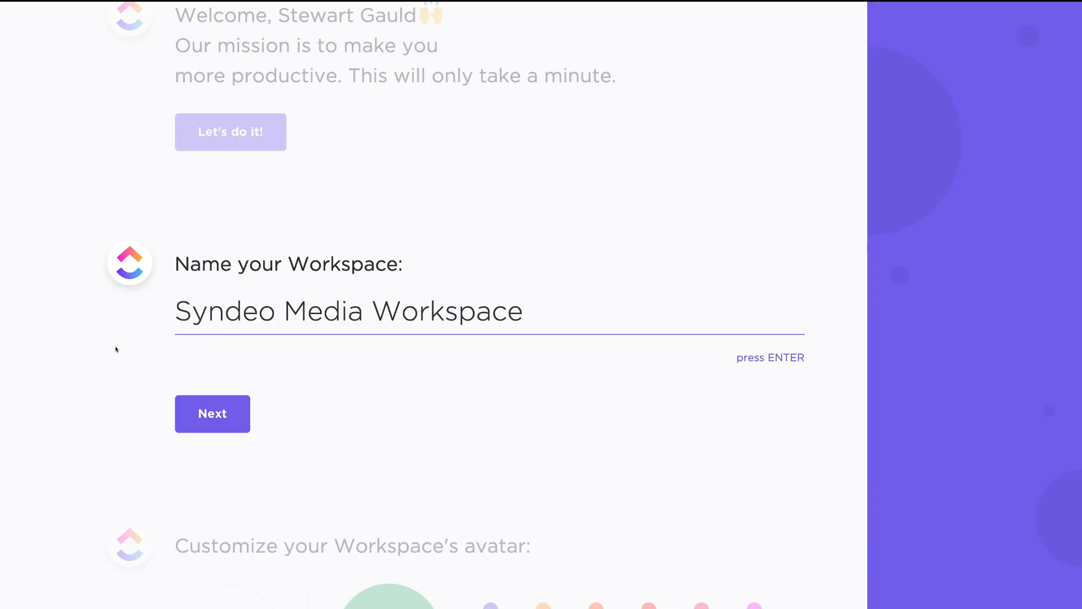
click(228, 417)
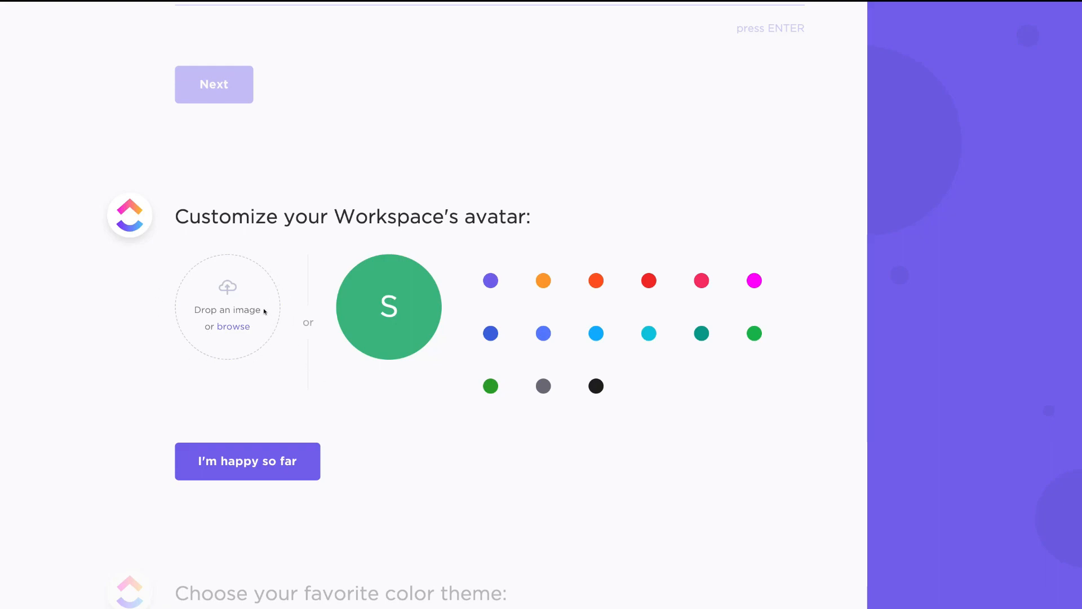
Give the workspace a light blue avatar, try the orange, red and pink color themes, and settle on the purple theme
click(539, 332)
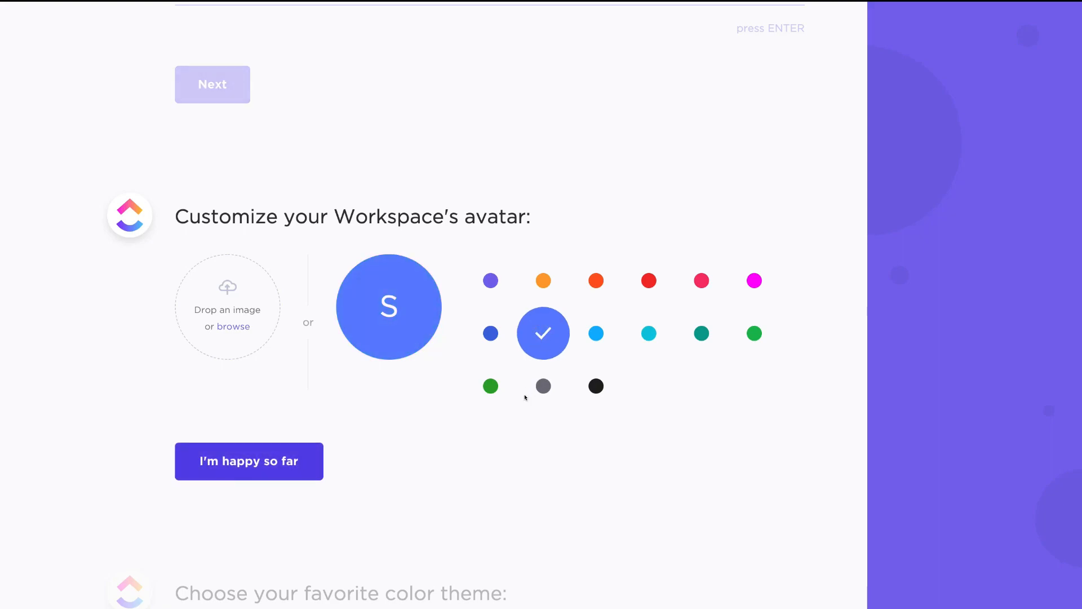
click(253, 468)
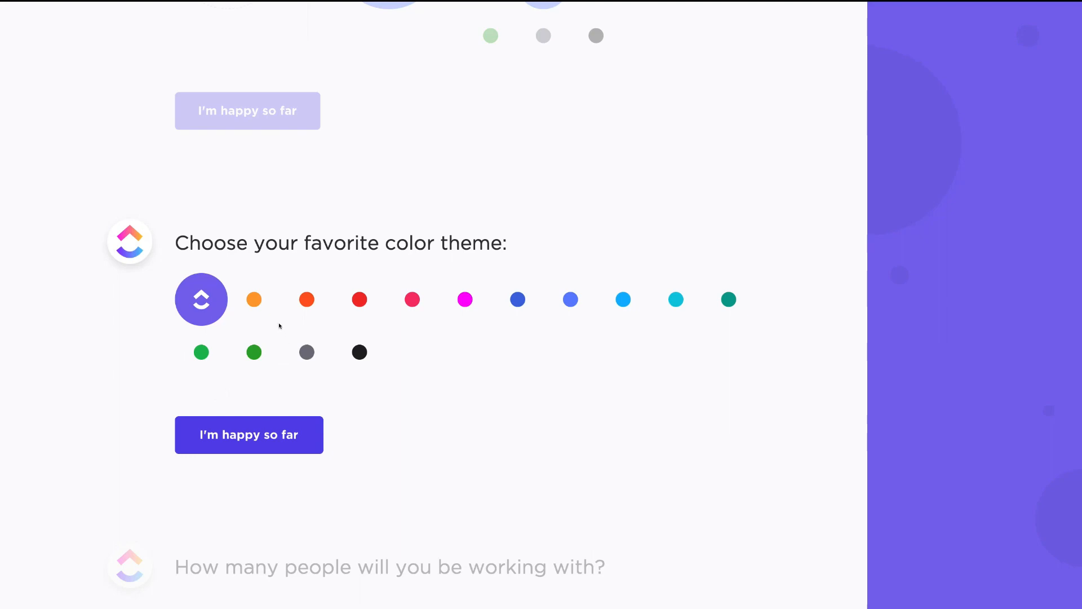
click(256, 299)
click(327, 300)
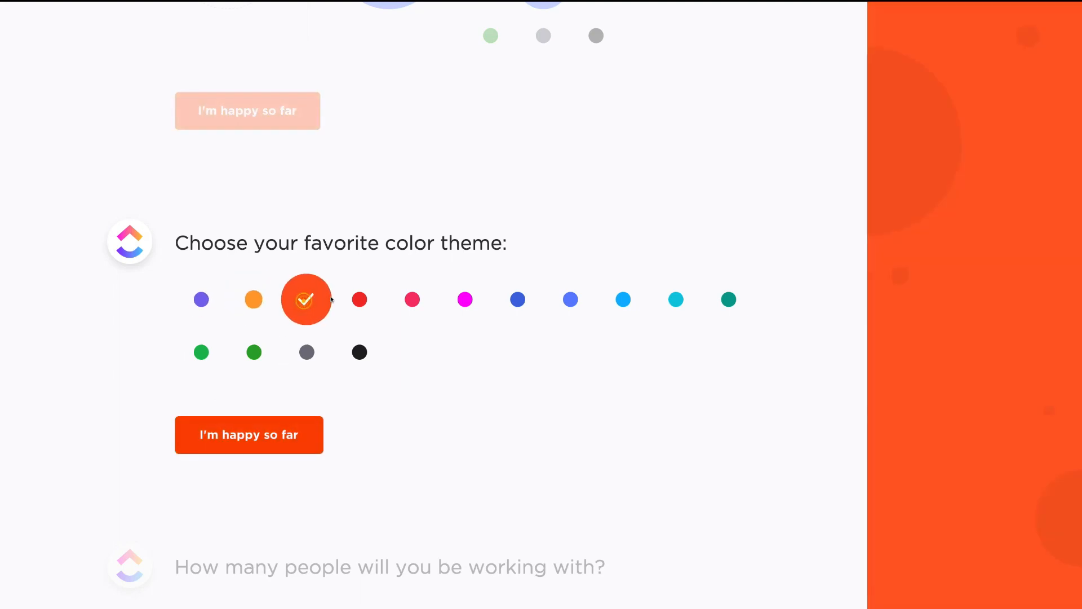
click(360, 299)
click(412, 300)
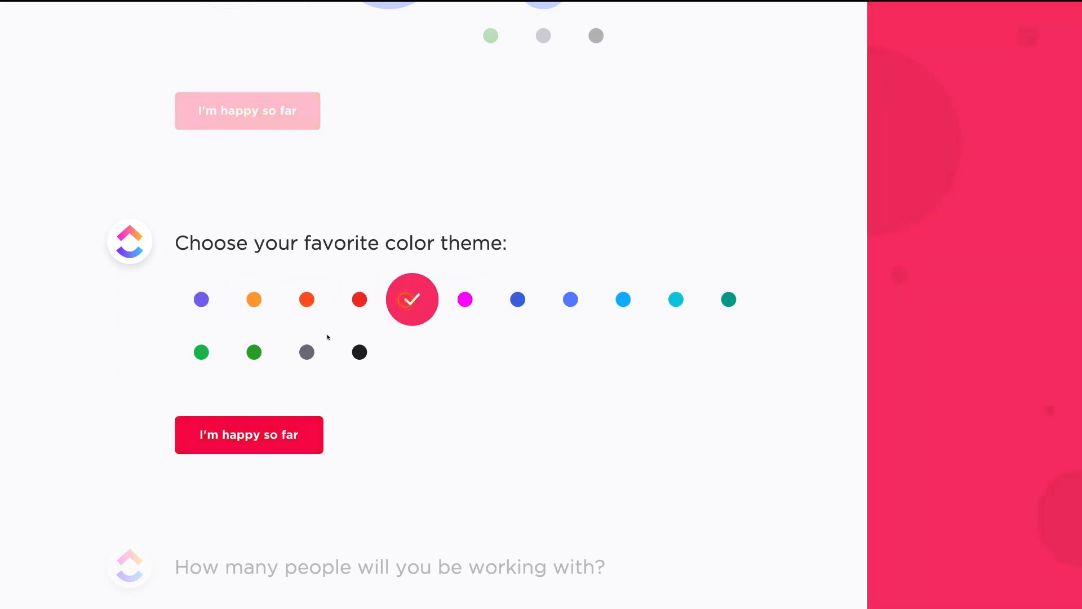
click(197, 304)
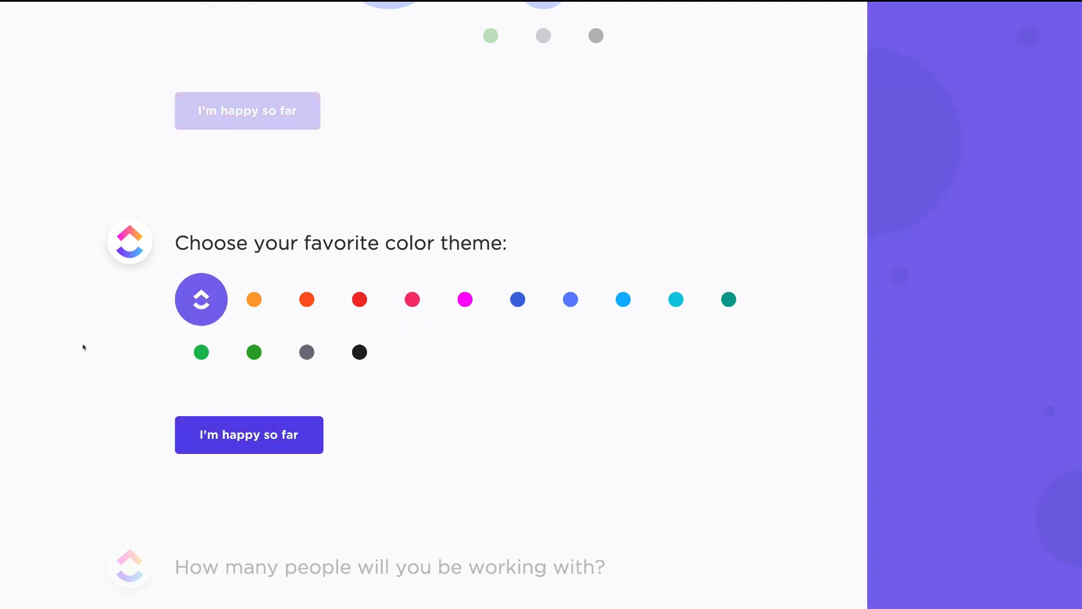
click(267, 440)
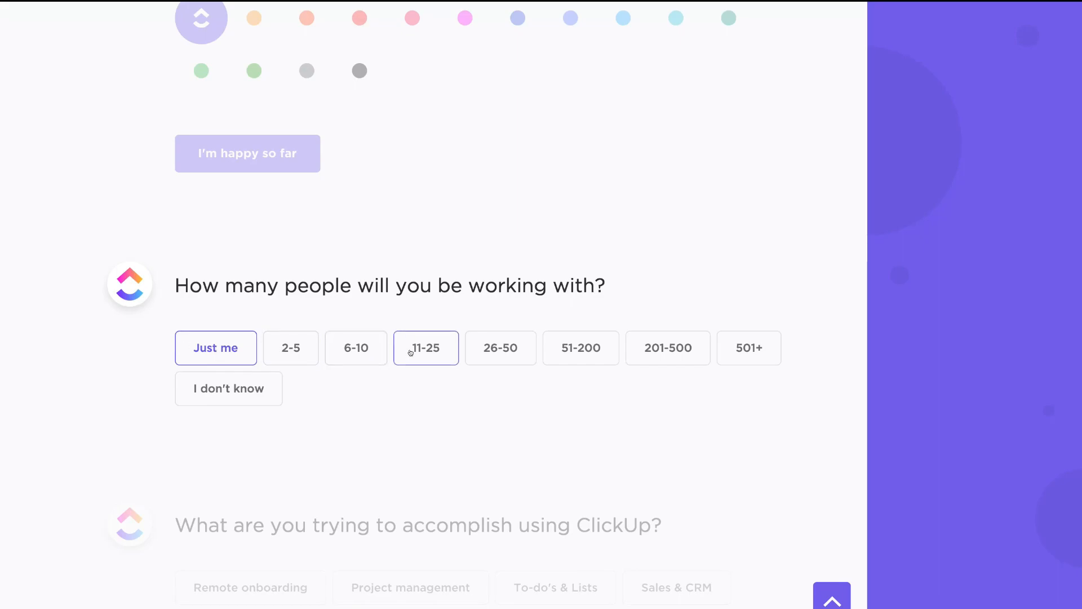
Answer the onboarding questions with 2-5 people, Project management as the purpose, and Social Media as the source
click(285, 350)
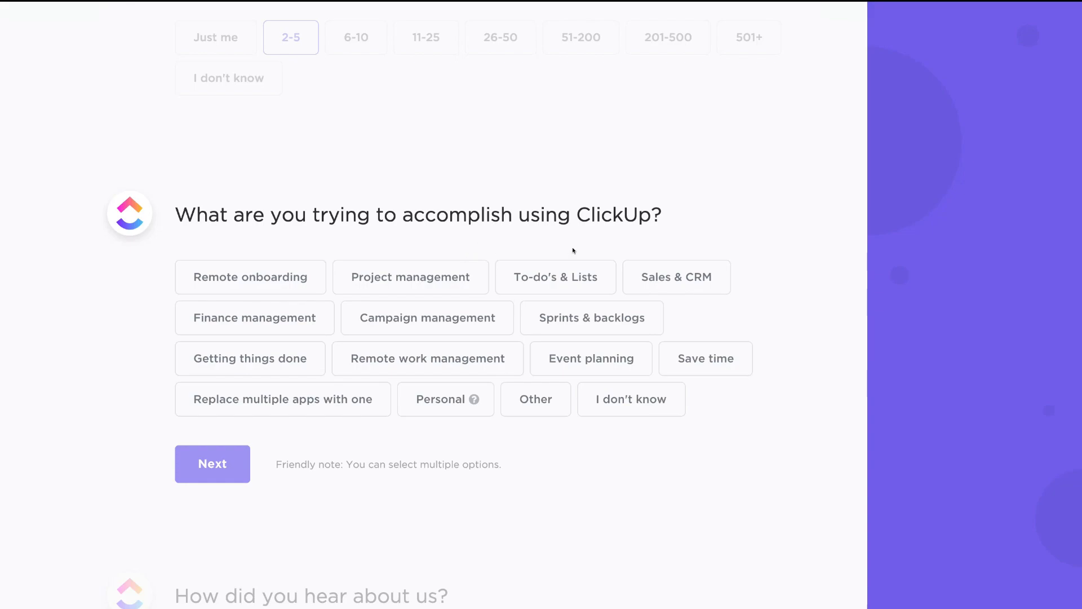
click(423, 278)
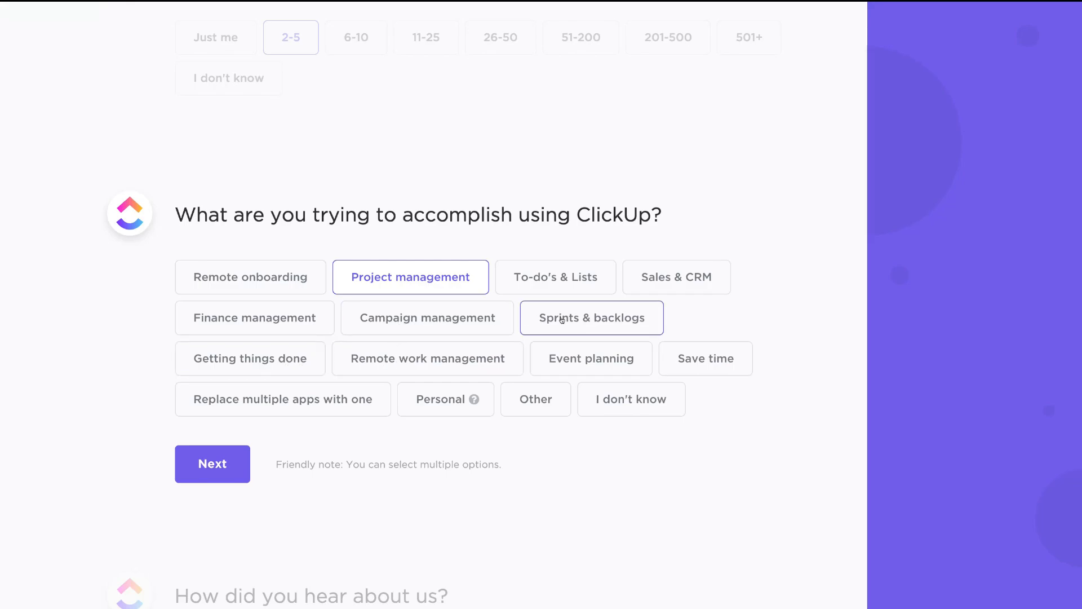
click(223, 462)
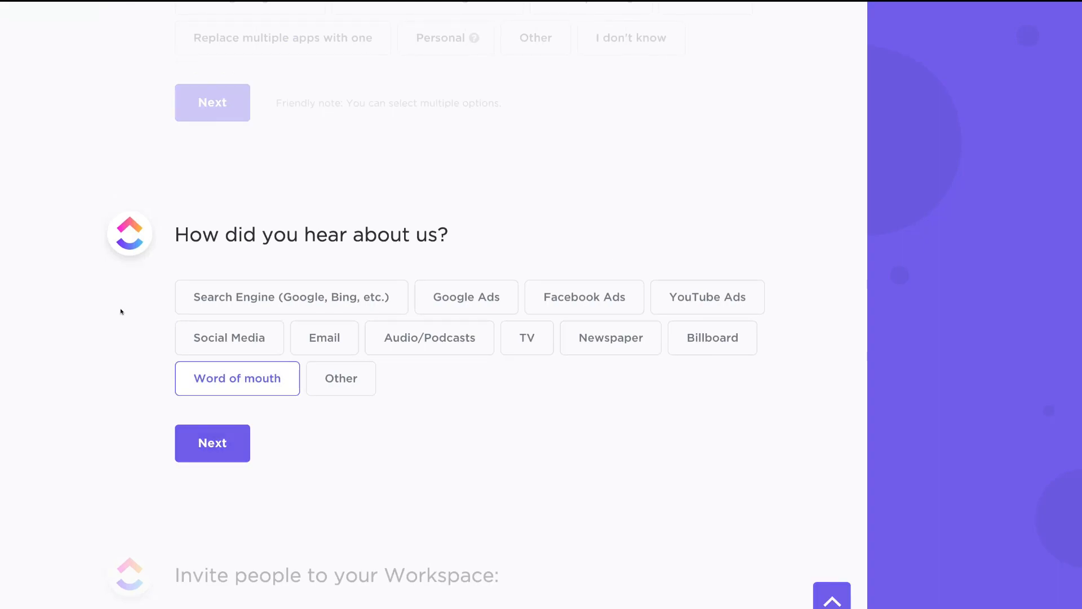
click(218, 337)
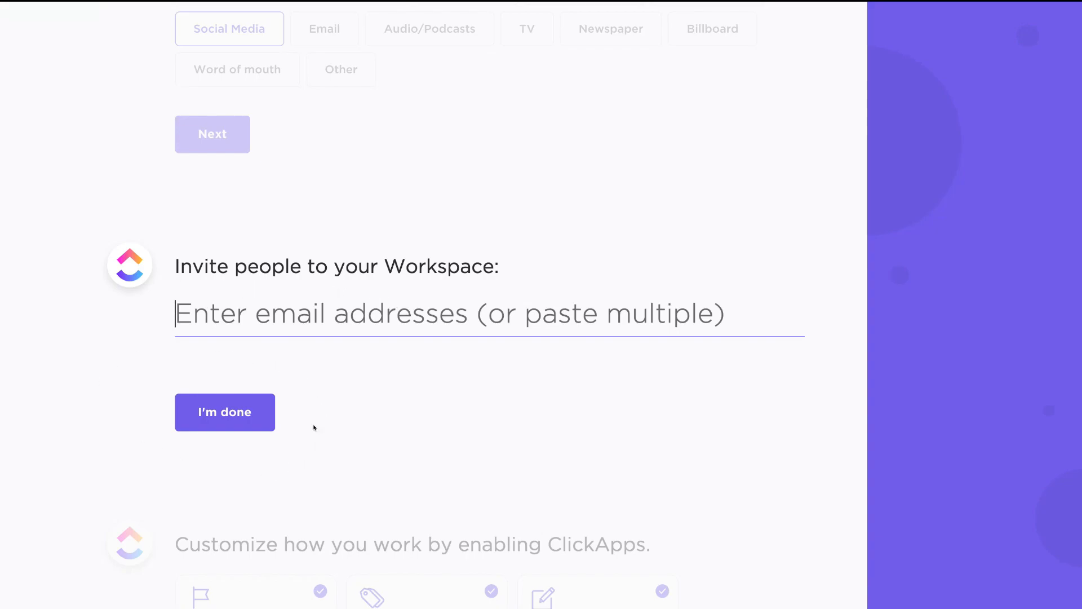
Finish the workspace setup with the preselected ClickApps, skipping invitations, app integrations and task imports
click(244, 419)
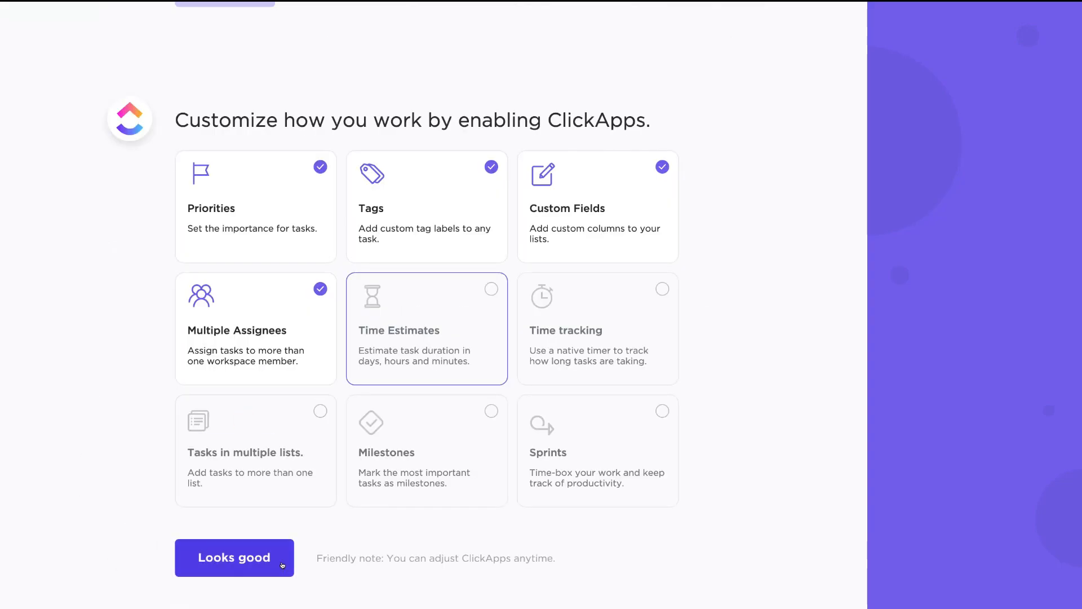
click(233, 570)
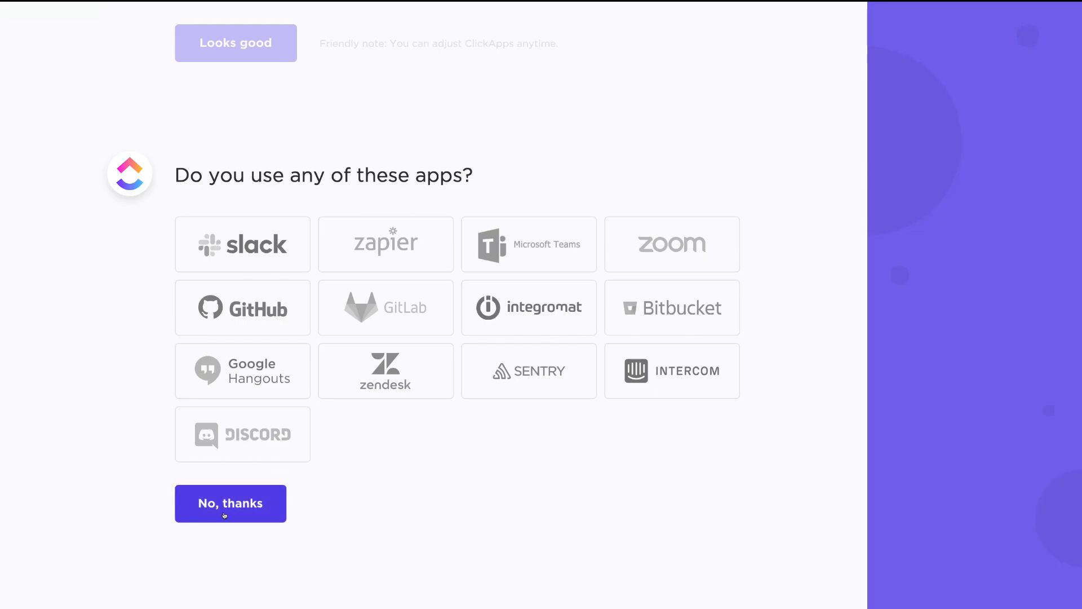
click(241, 510)
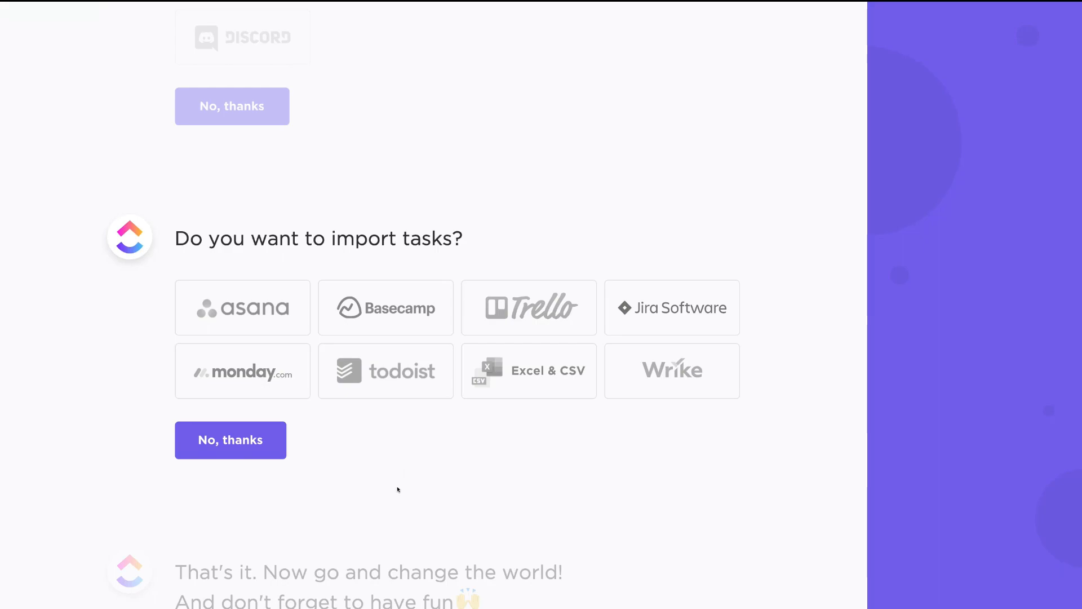
click(254, 452)
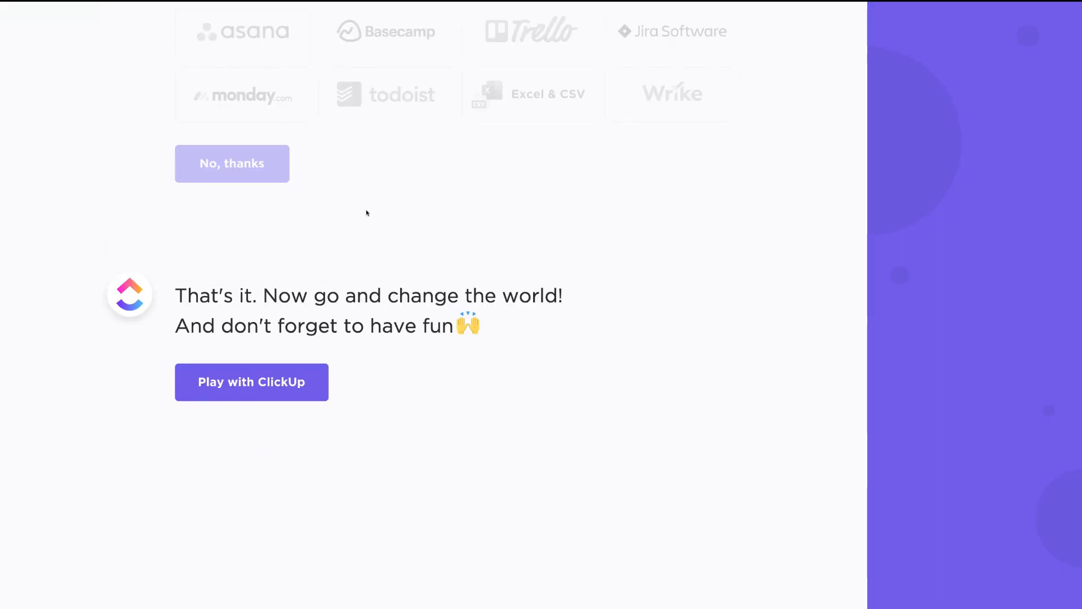
click(267, 393)
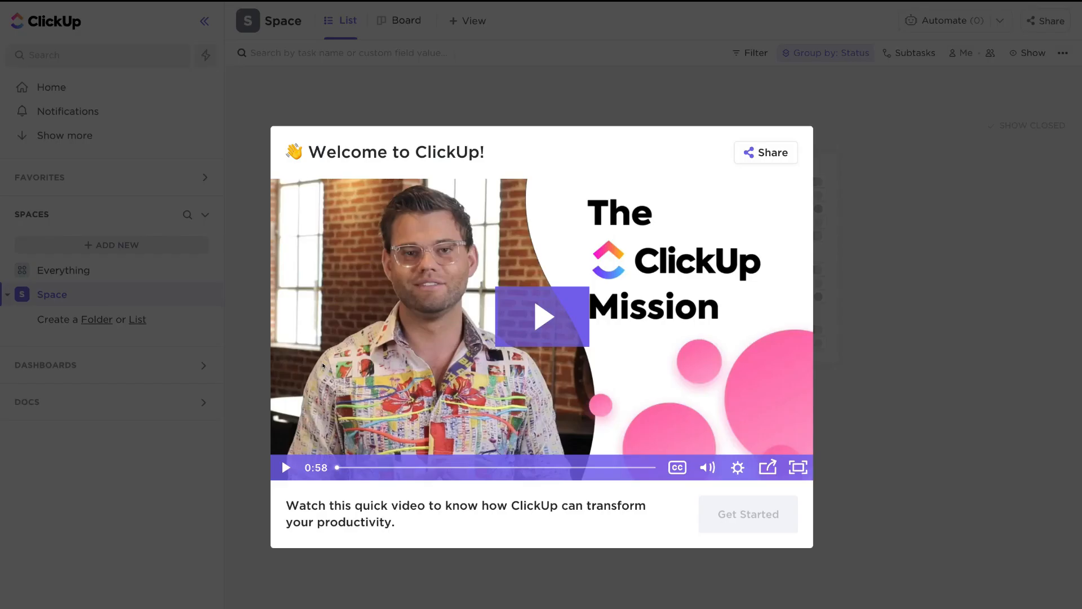
Dismiss the welcome video, template picker and getting-started guide, and decline the $10 credit offer
click(189, 485)
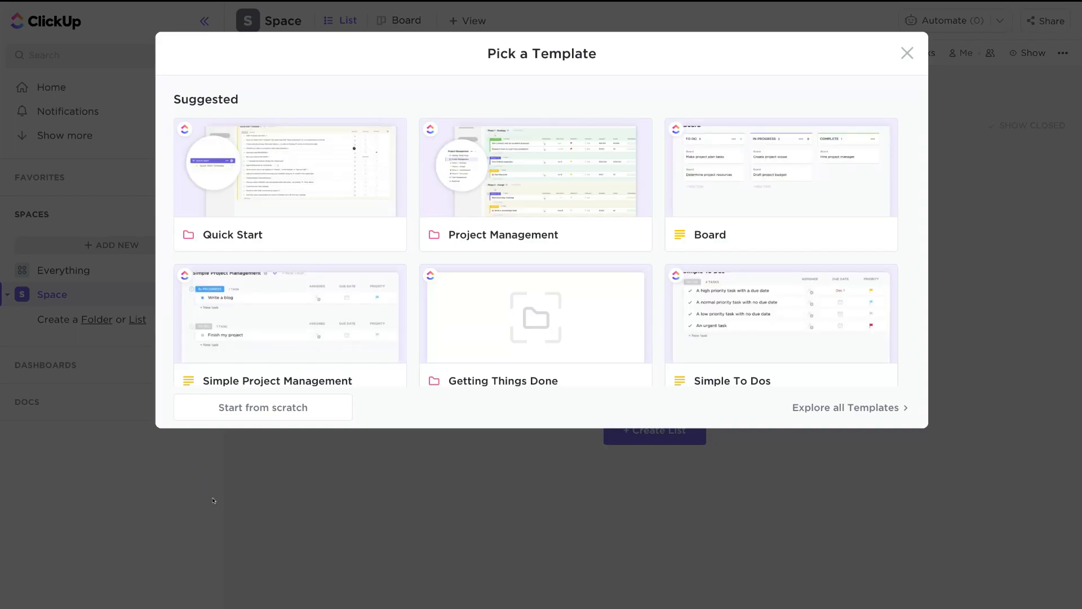
click(905, 53)
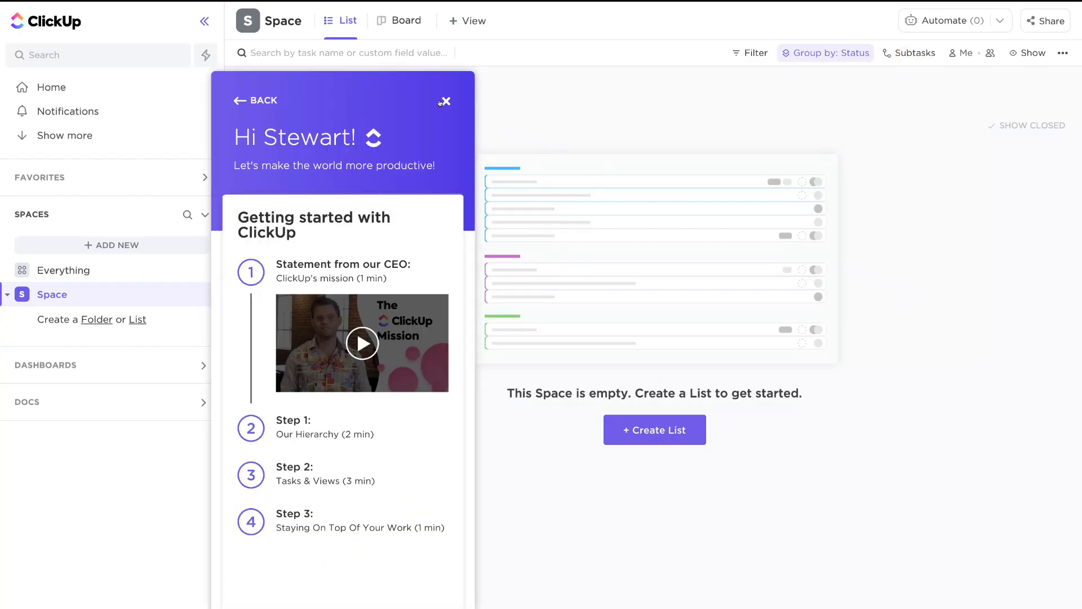
click(440, 102)
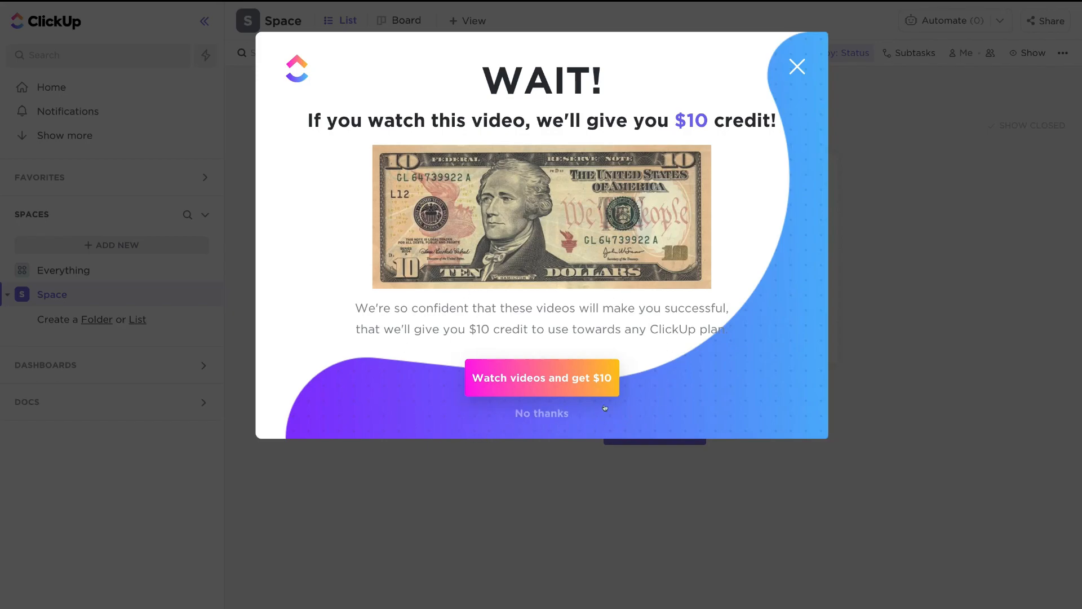
click(522, 414)
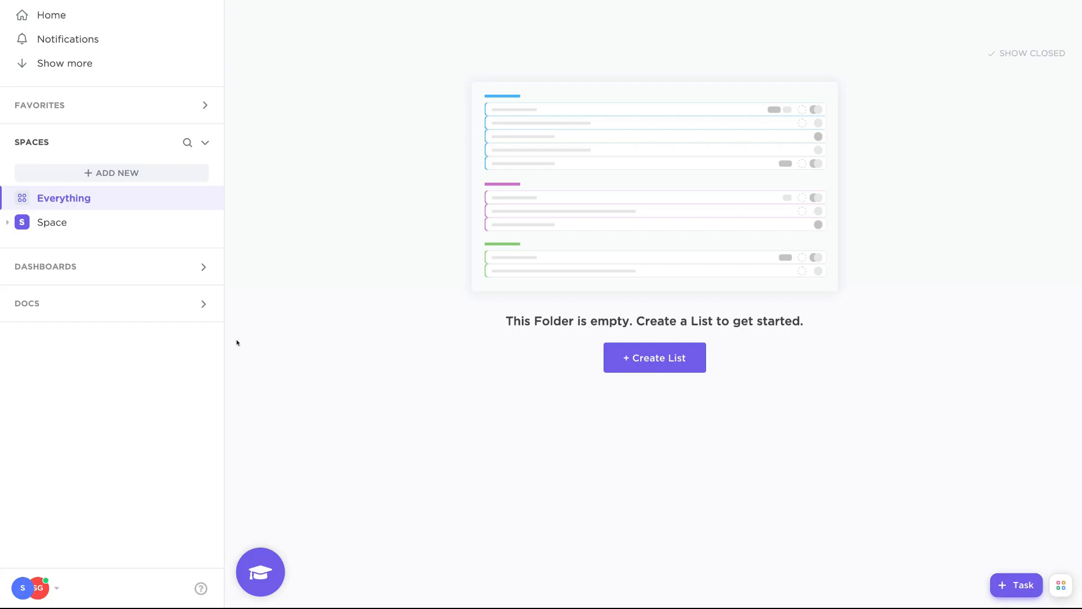
Review the available workspace and personal account options
click(28, 584)
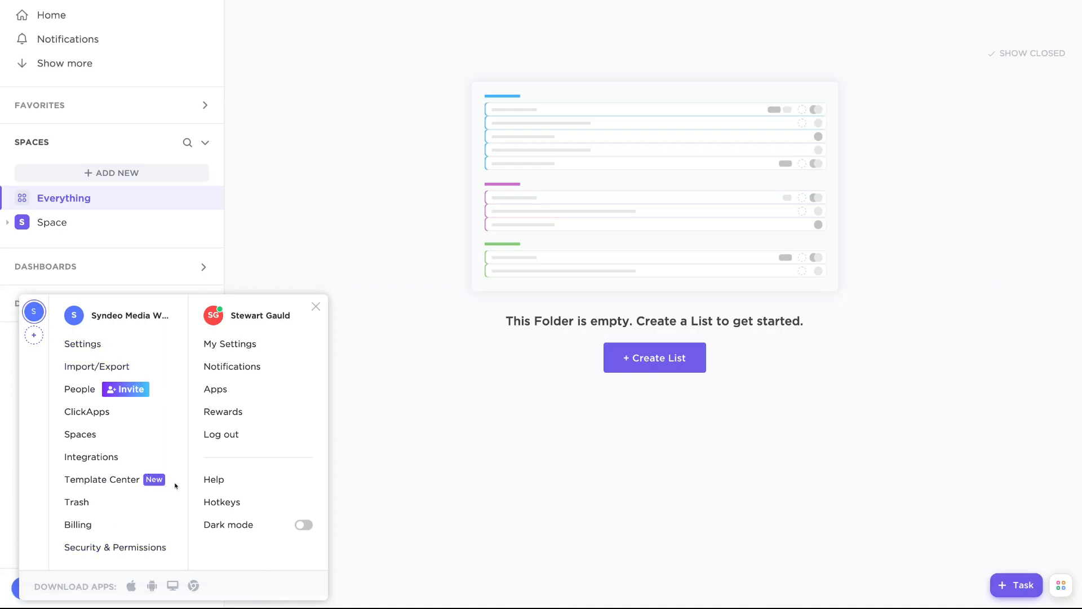
click(314, 308)
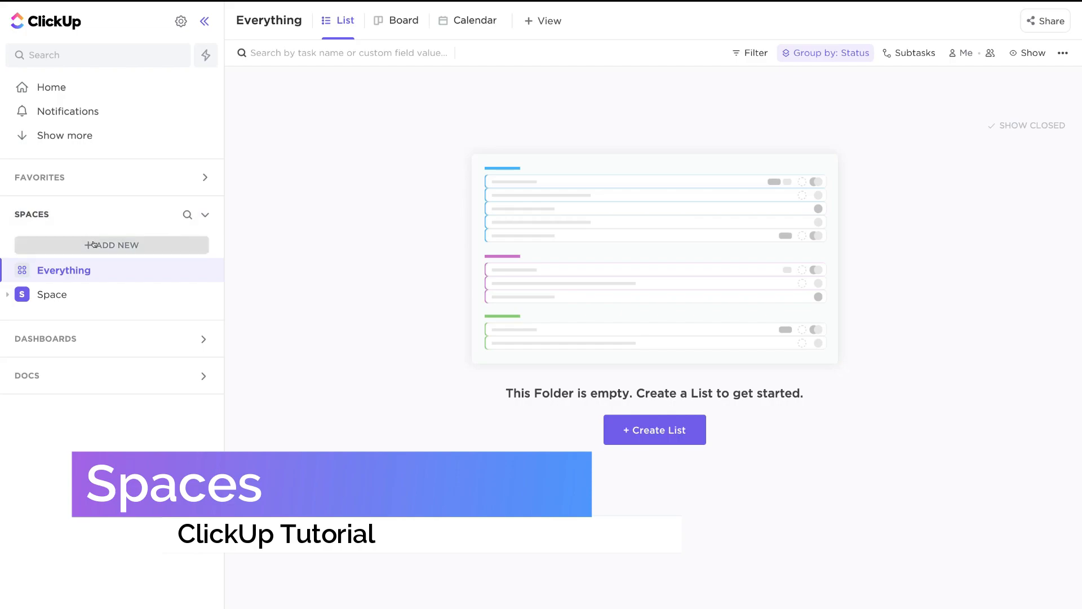
Begin creating a new Space named "Client A - Web Design Project"
click(117, 246)
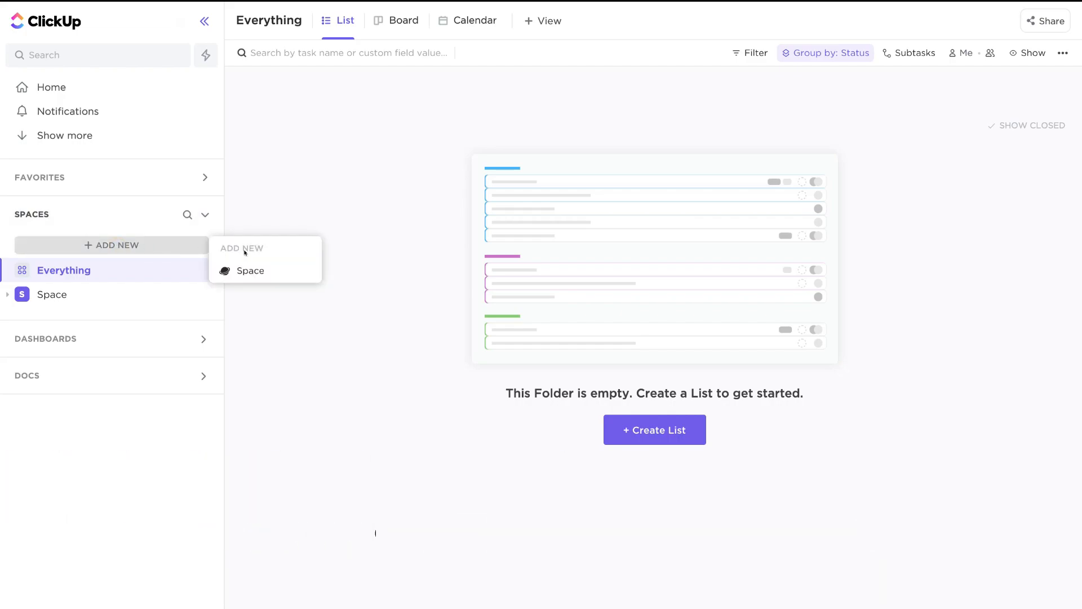
click(276, 272)
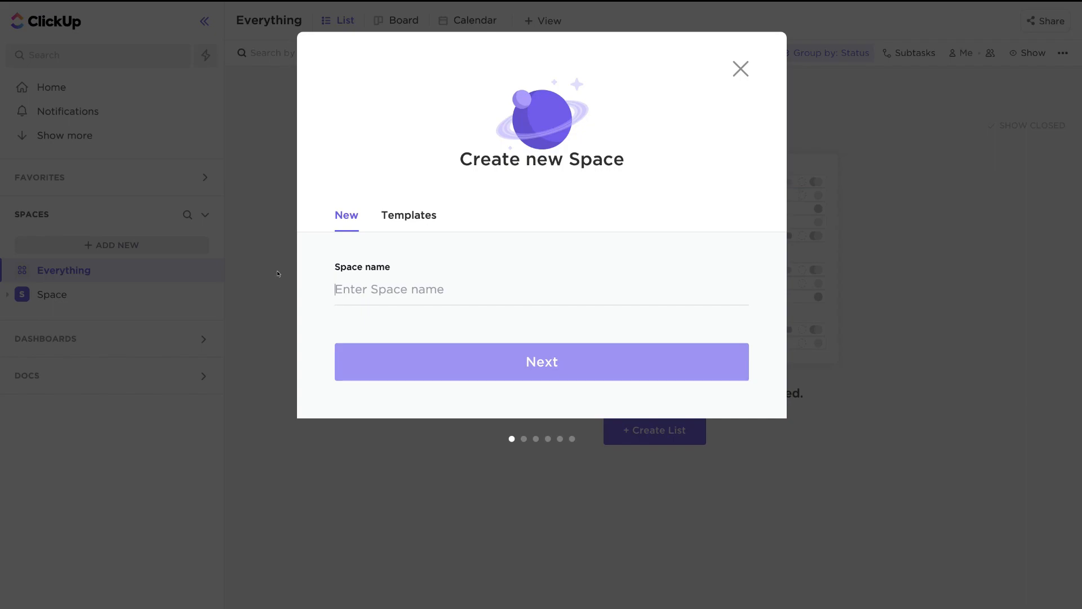
click(364, 282)
text(Client A - Web Design Project)
click(601, 366)
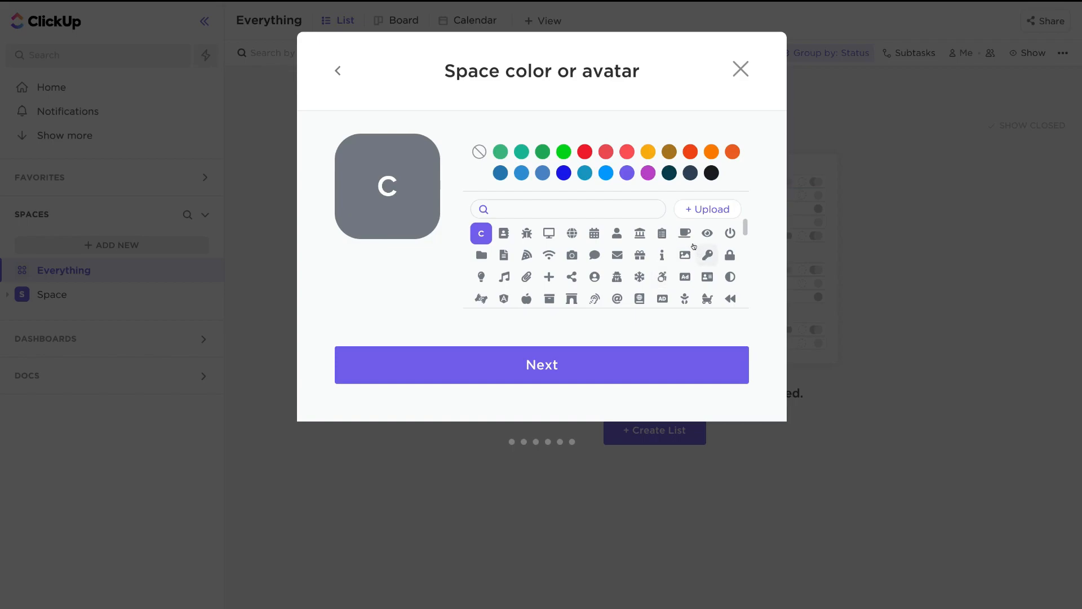
Give the new Space a yellow-orange coffee cup avatar and share it with the whole Syndeo Media Workspace
click(676, 233)
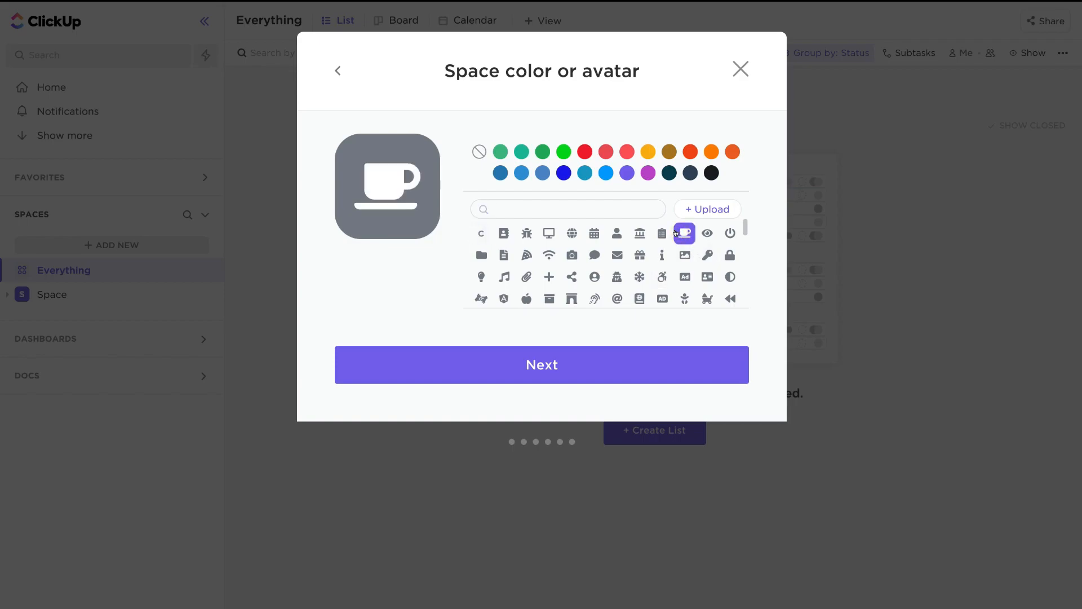
click(648, 152)
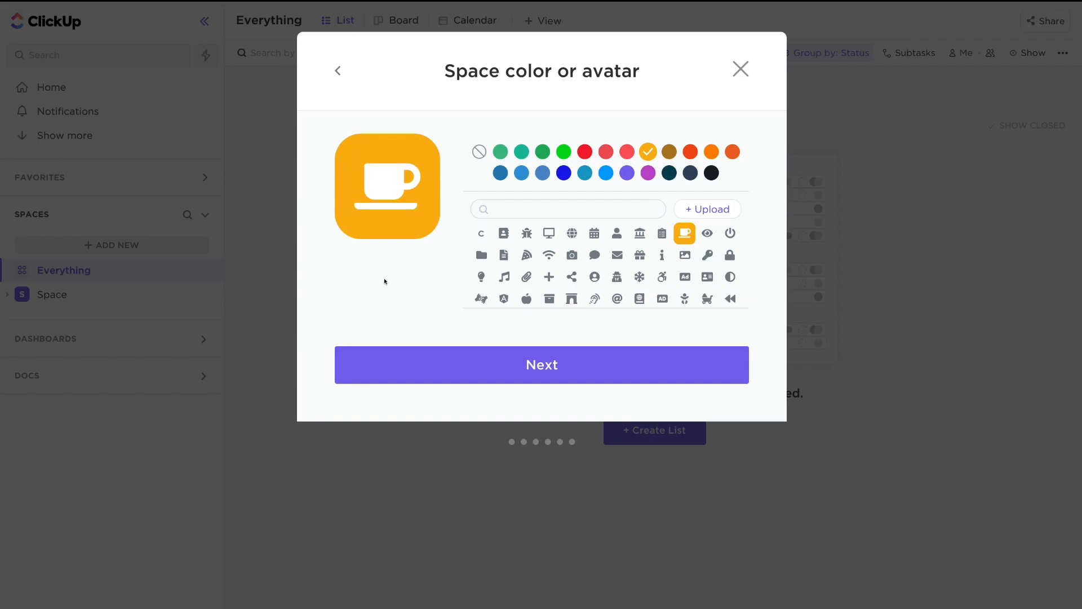
click(527, 373)
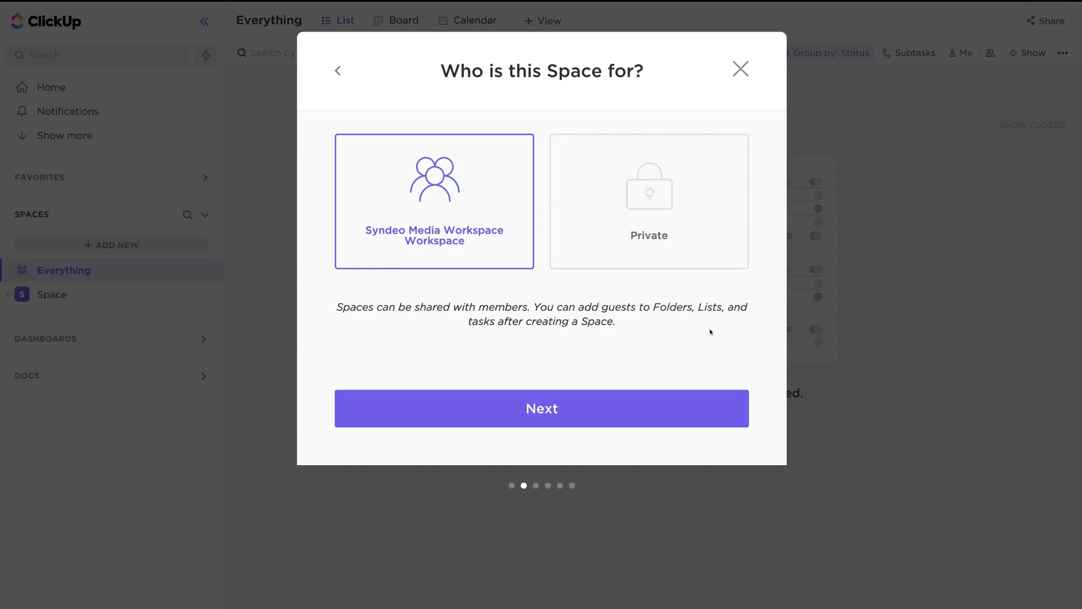
click(580, 402)
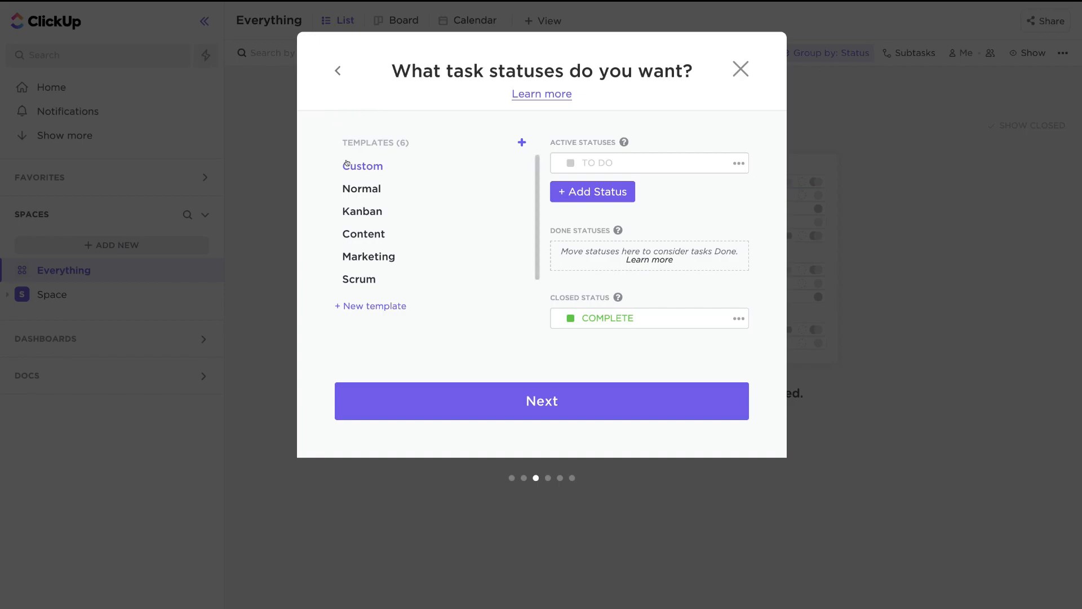
Compare the task statuses offered by the Normal, Kanban, Content, Marketing and Custom templates
click(354, 187)
click(351, 210)
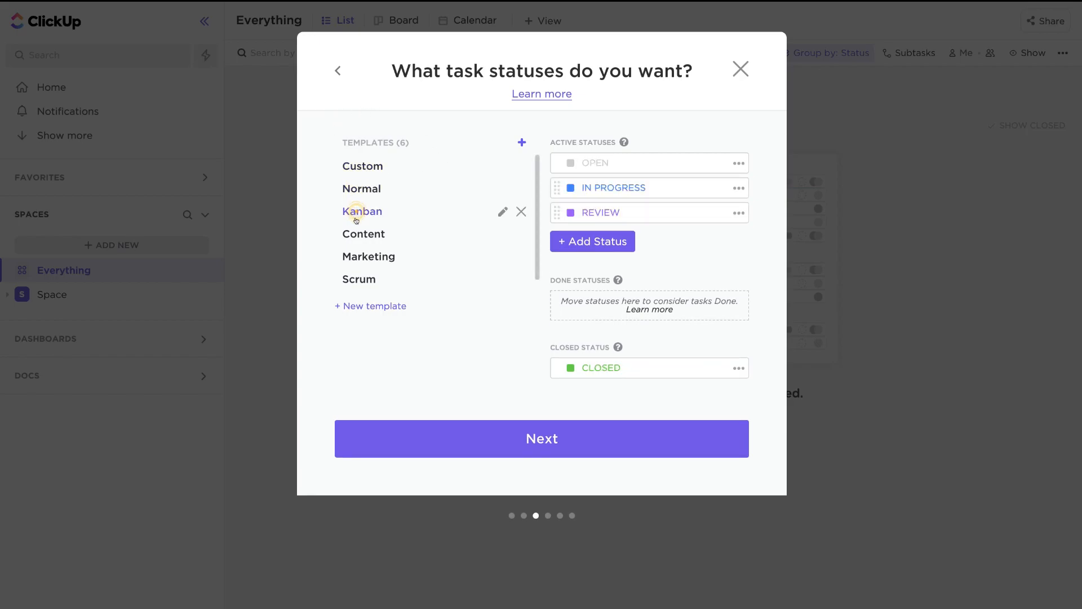
click(357, 234)
click(356, 254)
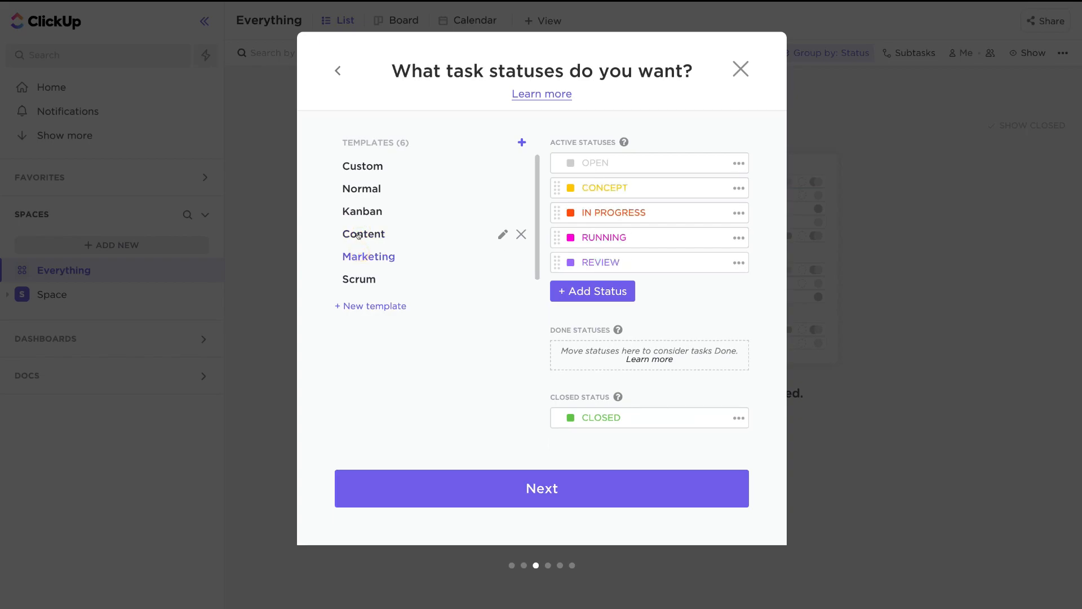
click(357, 214)
click(352, 191)
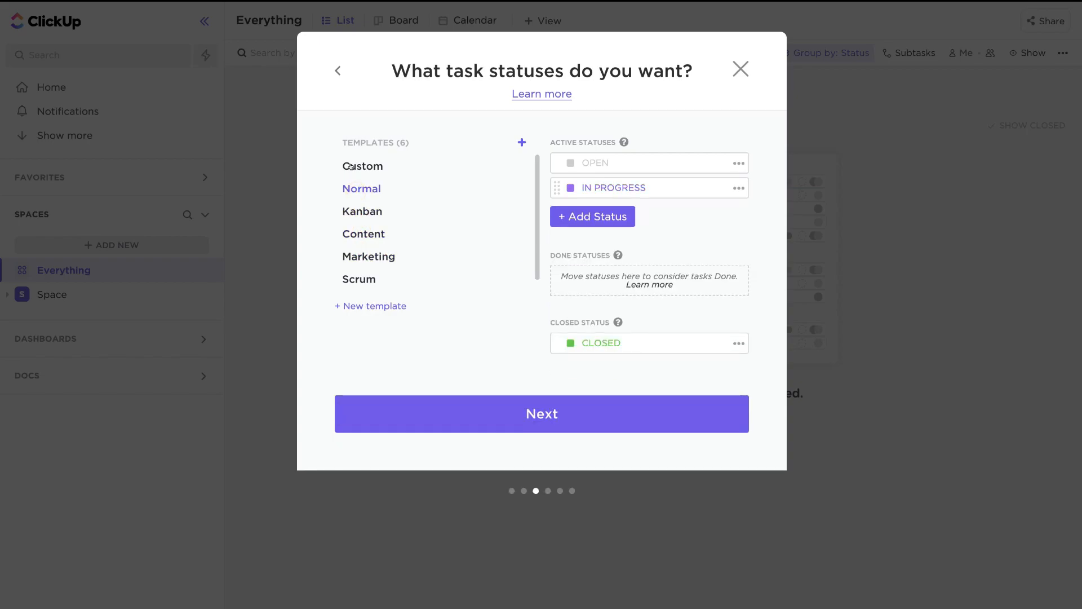
click(350, 166)
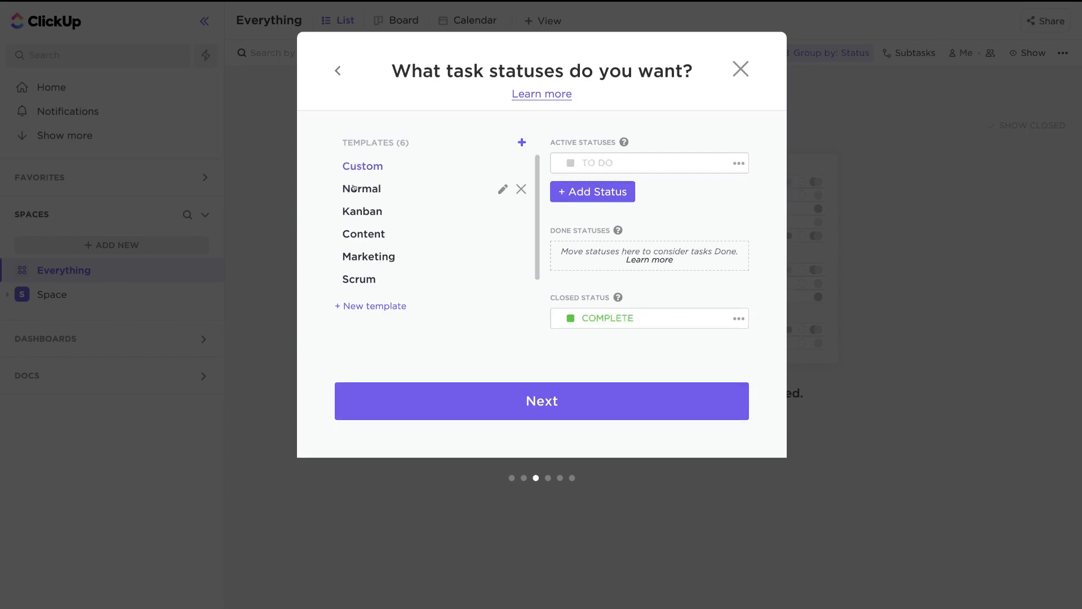
Choose the Normal status template and add a green active status named "COMPLETE"
click(353, 187)
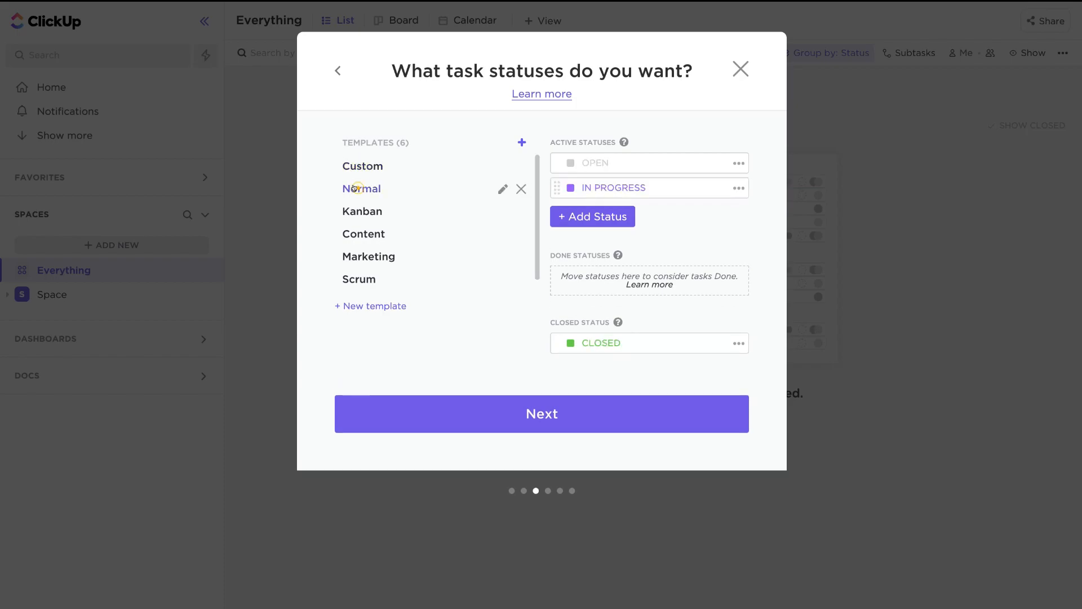
click(582, 217)
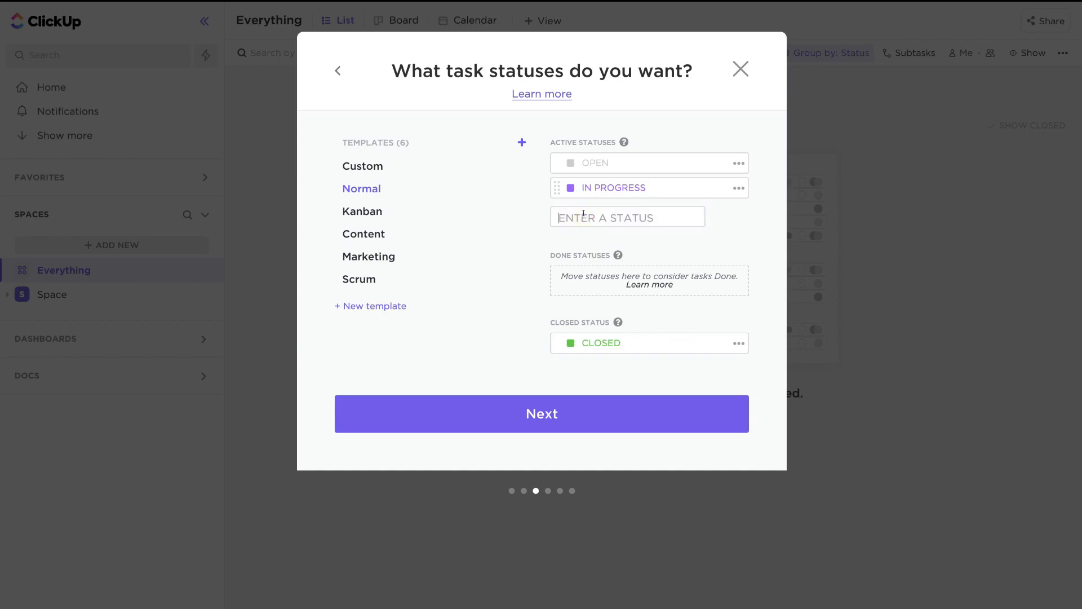
text(COMPLETE)
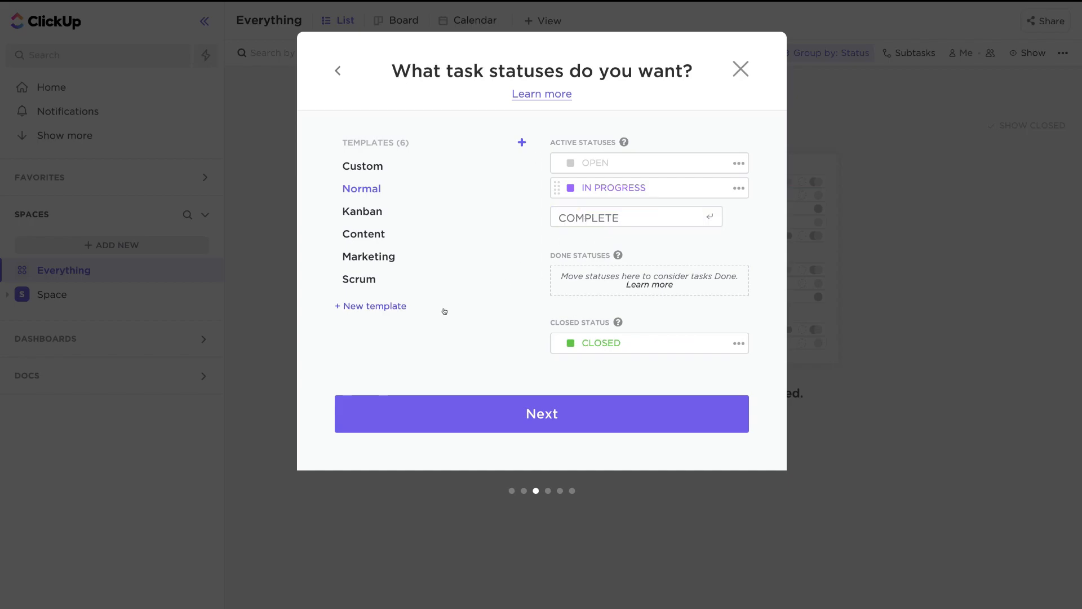
click(604, 412)
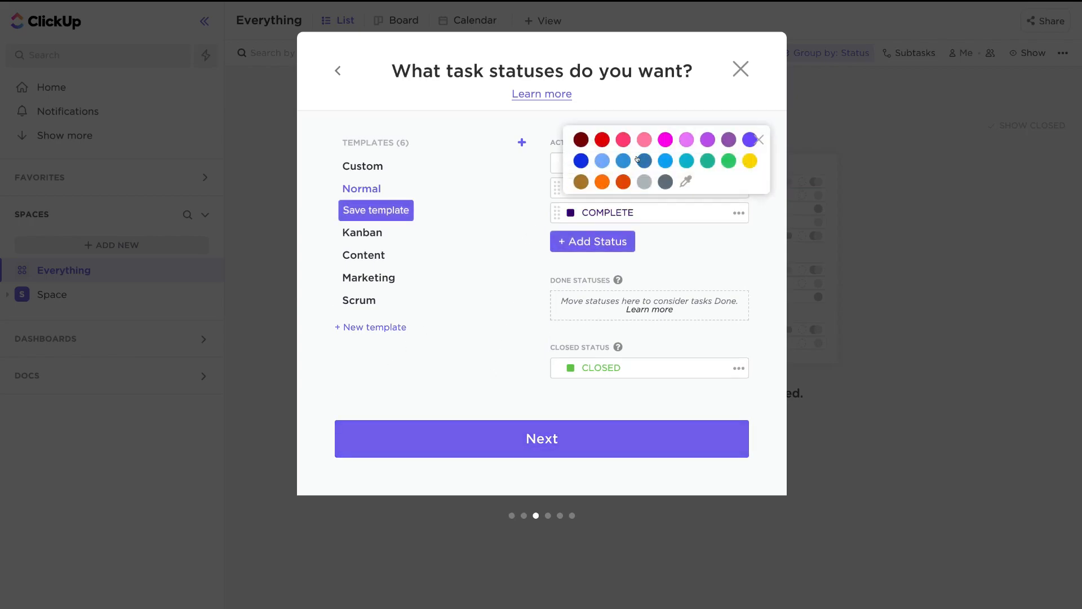
click(727, 161)
click(756, 142)
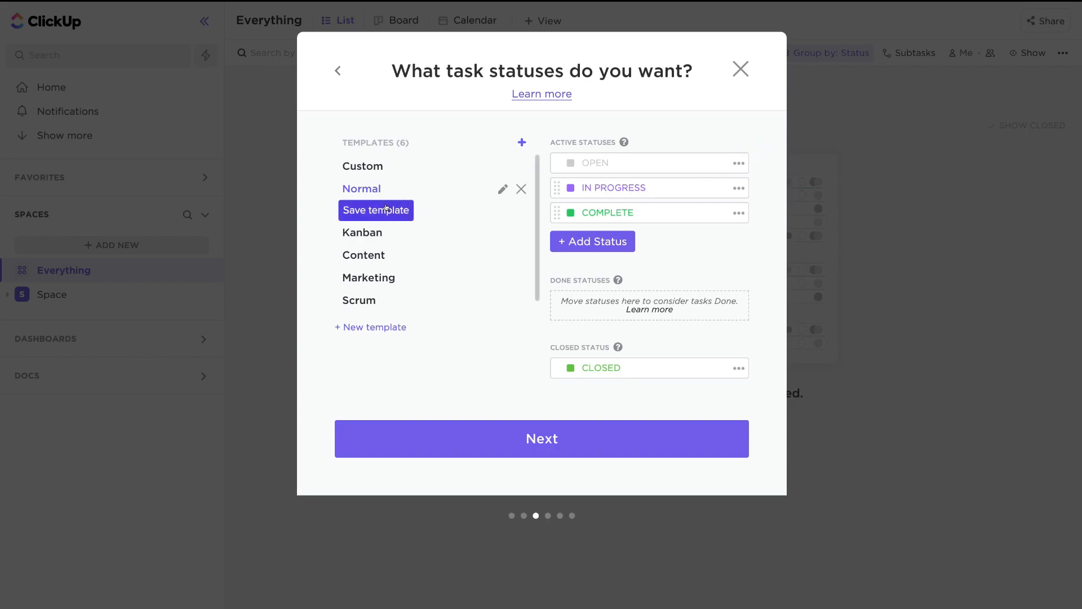
Rename the modified status template "Normal Structure", save it, and continue to the ClickApps settings
click(495, 189)
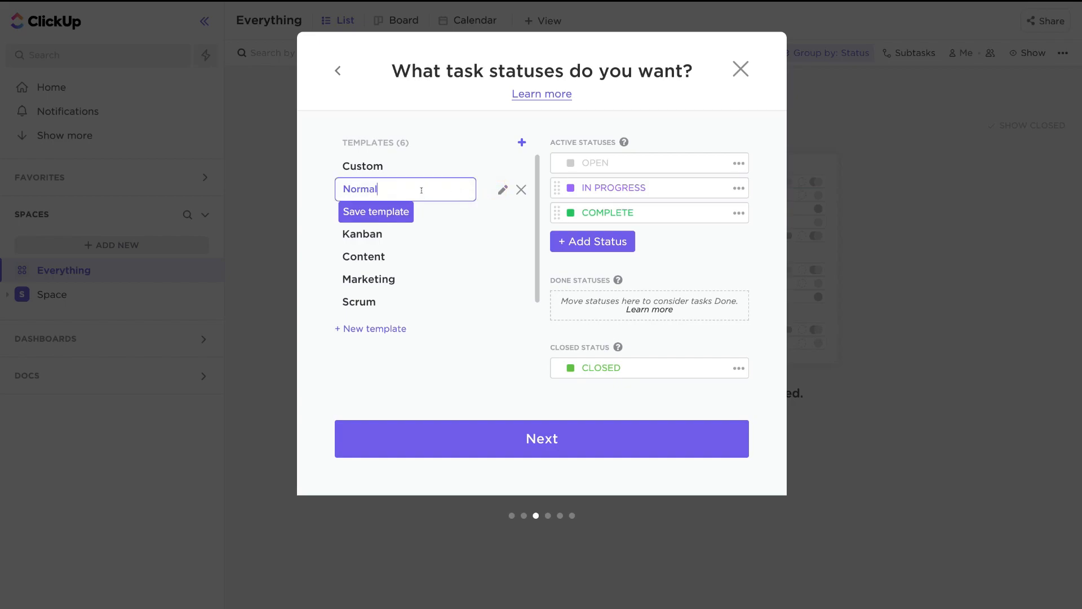
text(Structure)
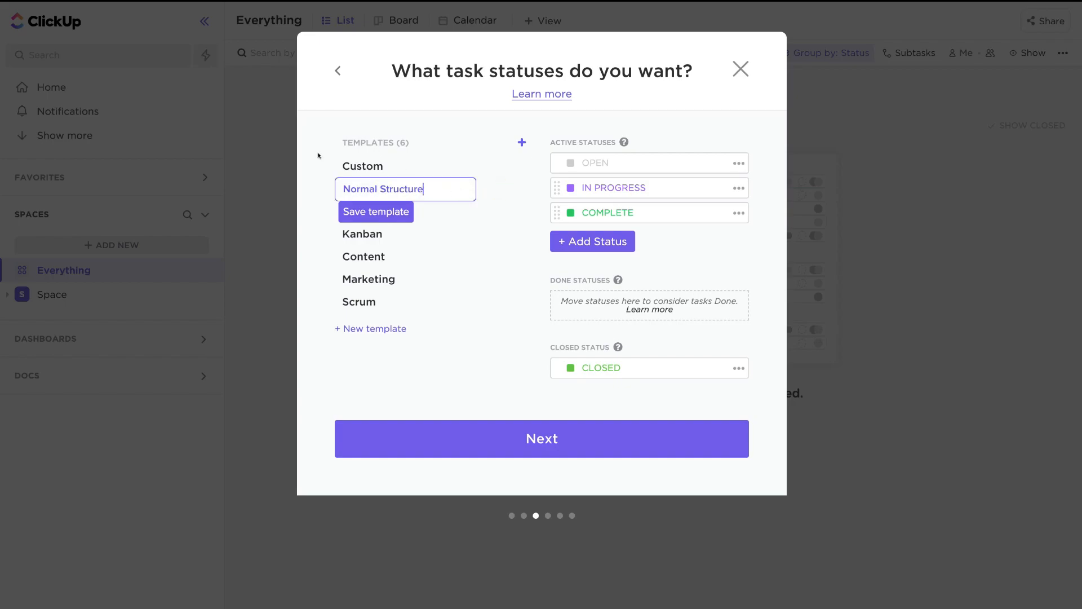
click(382, 214)
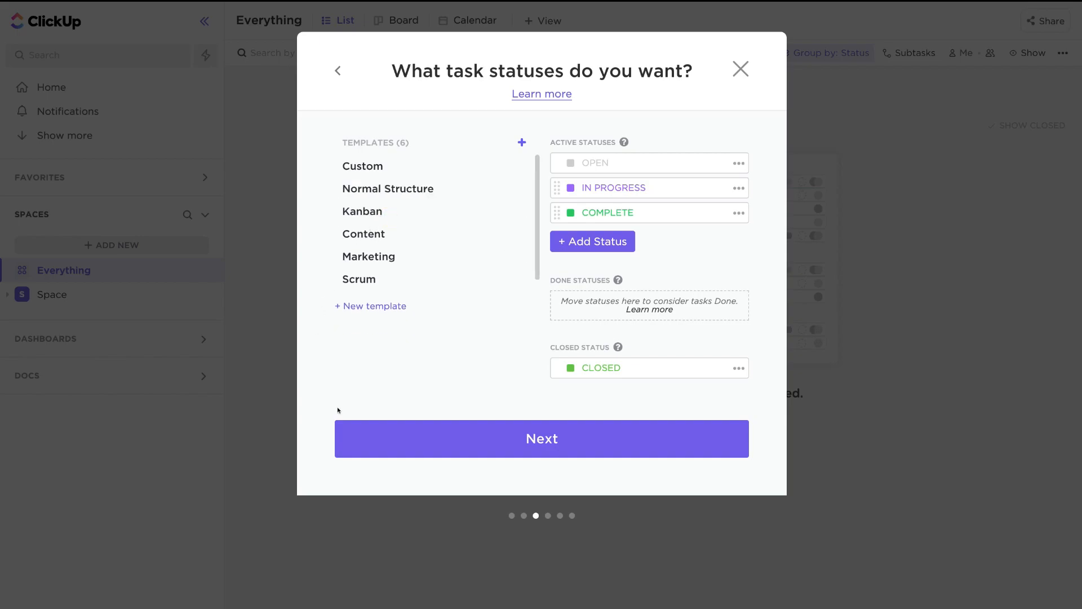
click(583, 432)
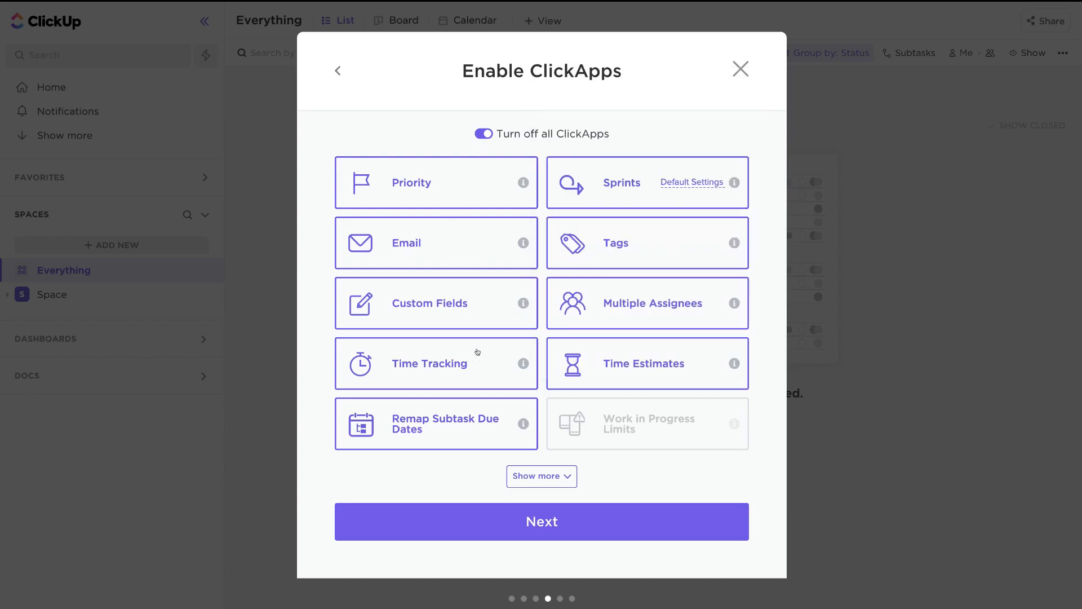
Disable the Sprints, Time Estimates, Time Tracking and Remap Subtask Due Dates ClickApps
click(599, 197)
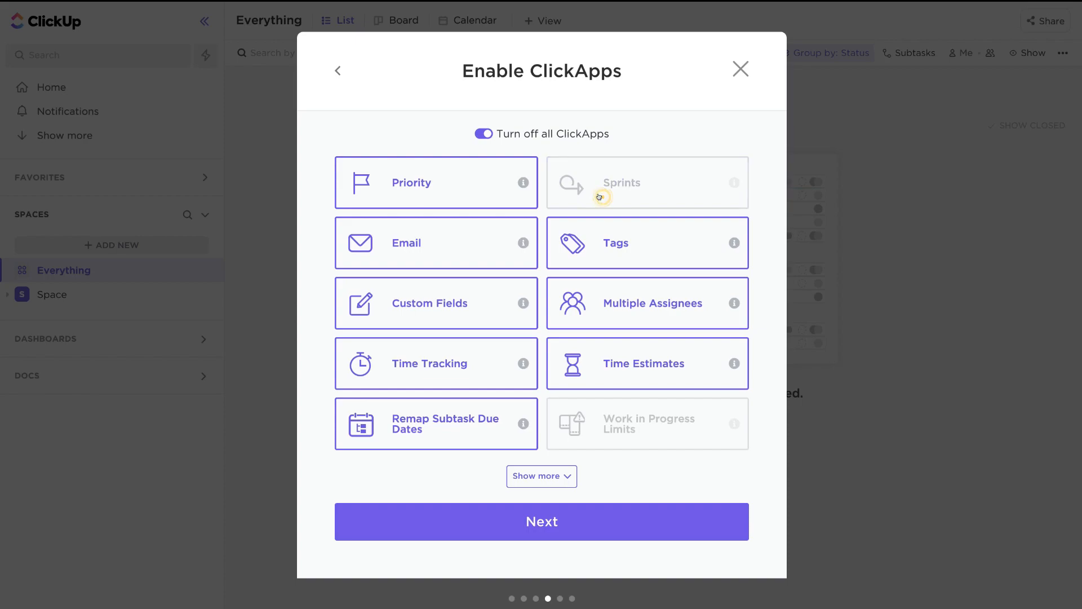
click(691, 369)
click(460, 376)
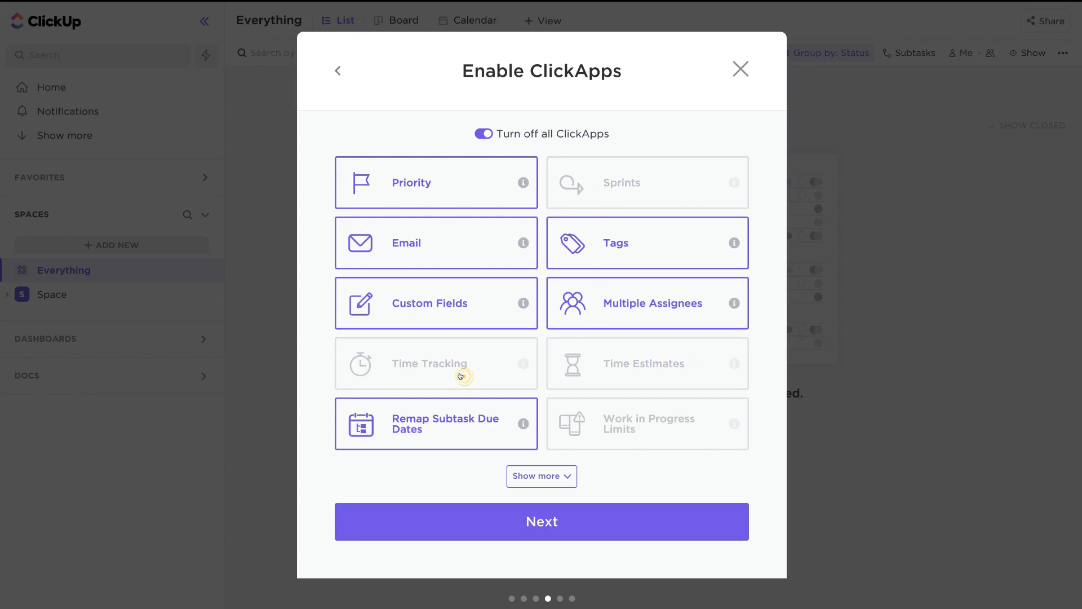
click(462, 432)
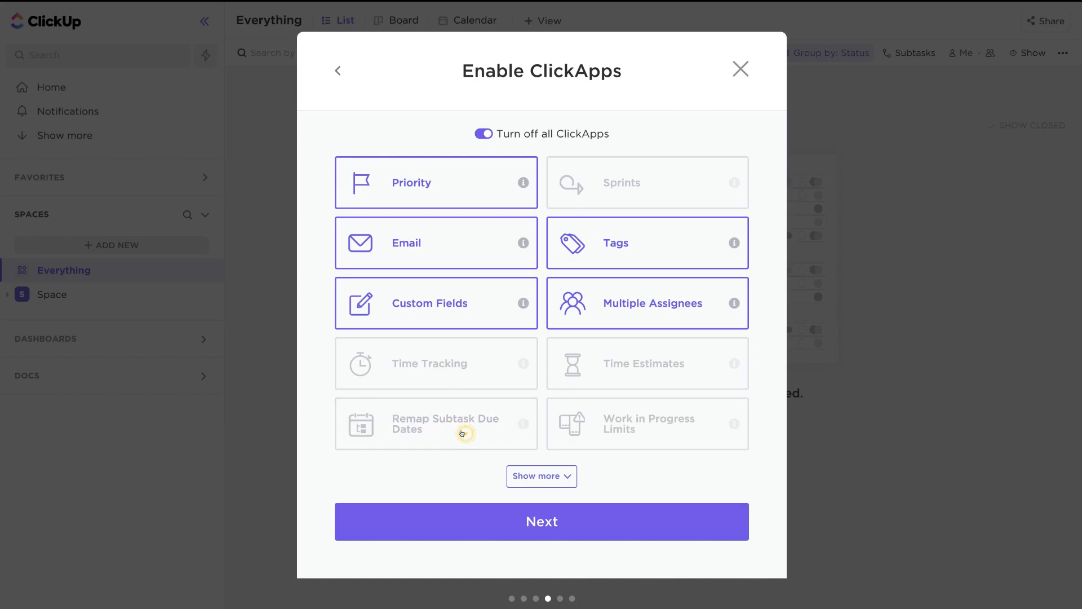
Among the additional ClickApps, disable Sprint Points, Dependency Warning, Reschedule Dependencies and Incomplete Warning, keep Milestones, and continue to the view settings
click(561, 477)
scroll(557, 479, down, 1)
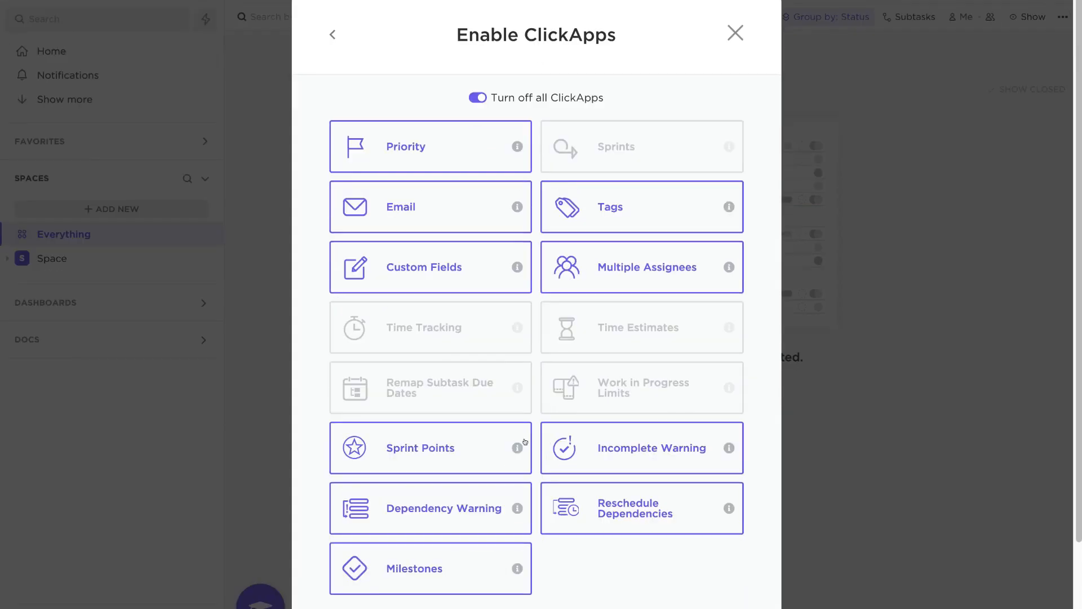
click(477, 446)
click(459, 495)
click(591, 496)
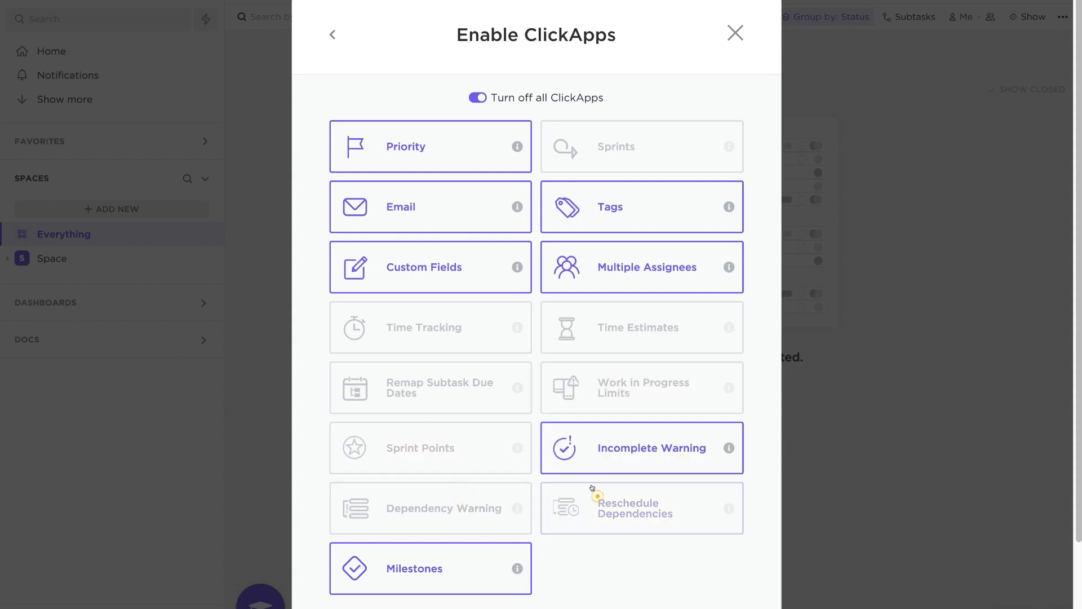
click(582, 451)
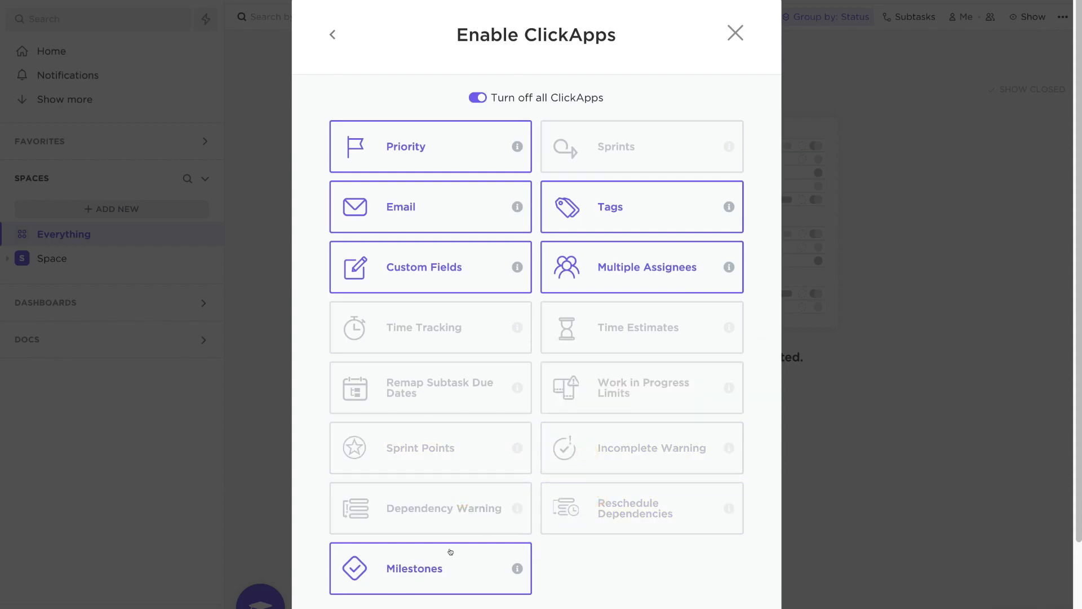
scroll(455, 546, down, 3)
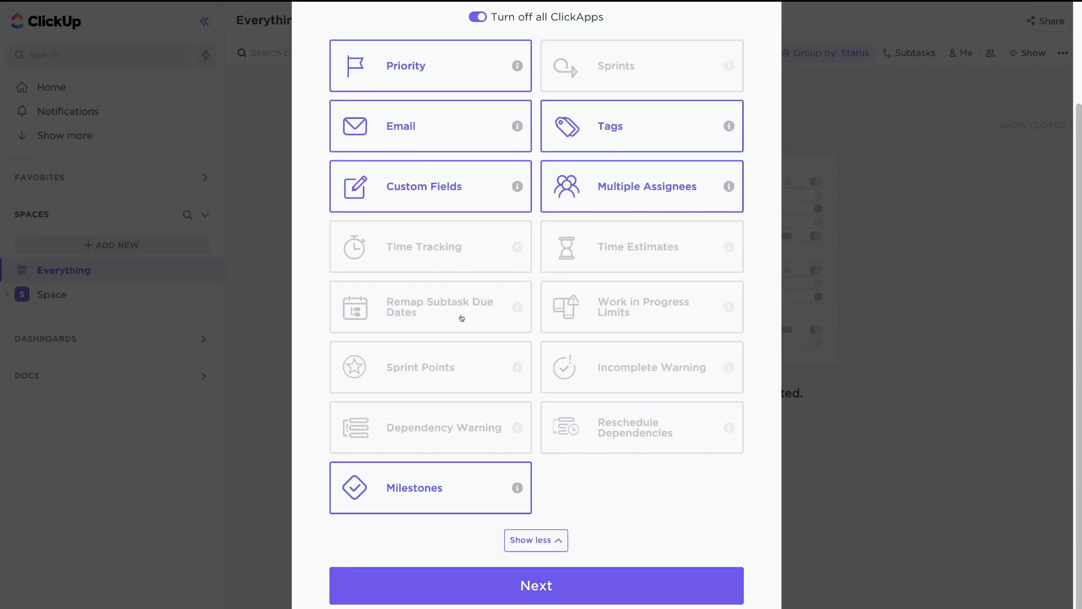
click(594, 585)
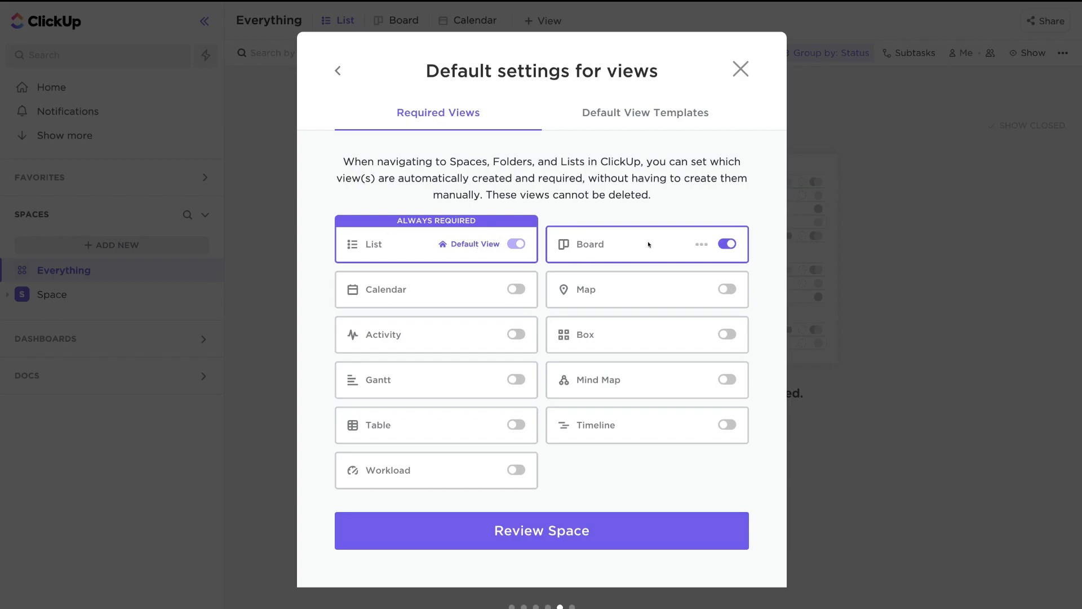
Add Calendar and Timeline to the required views and finish creating the Space
click(513, 290)
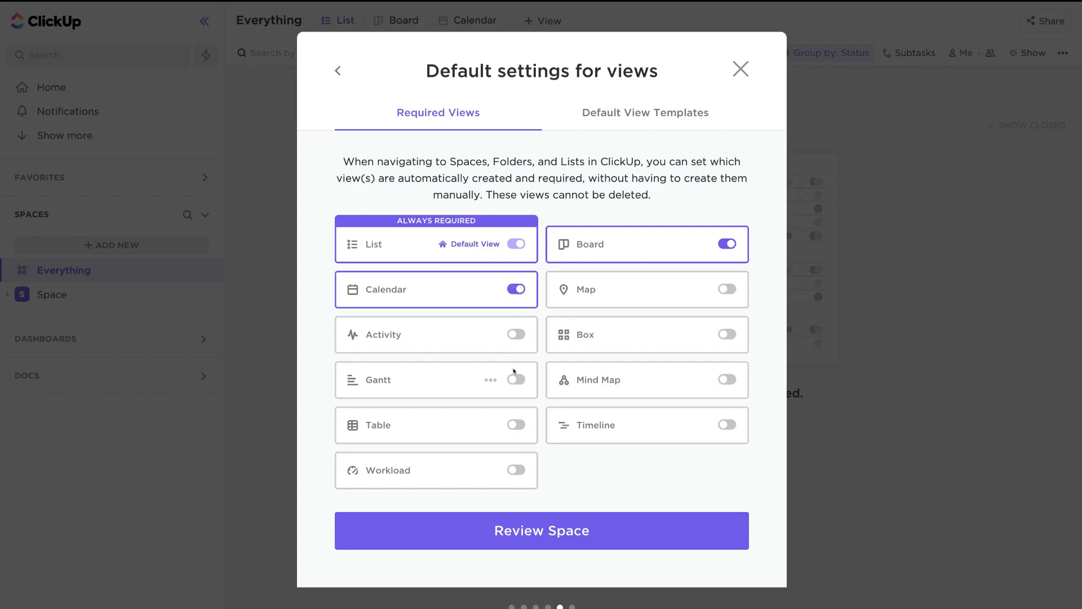
click(726, 425)
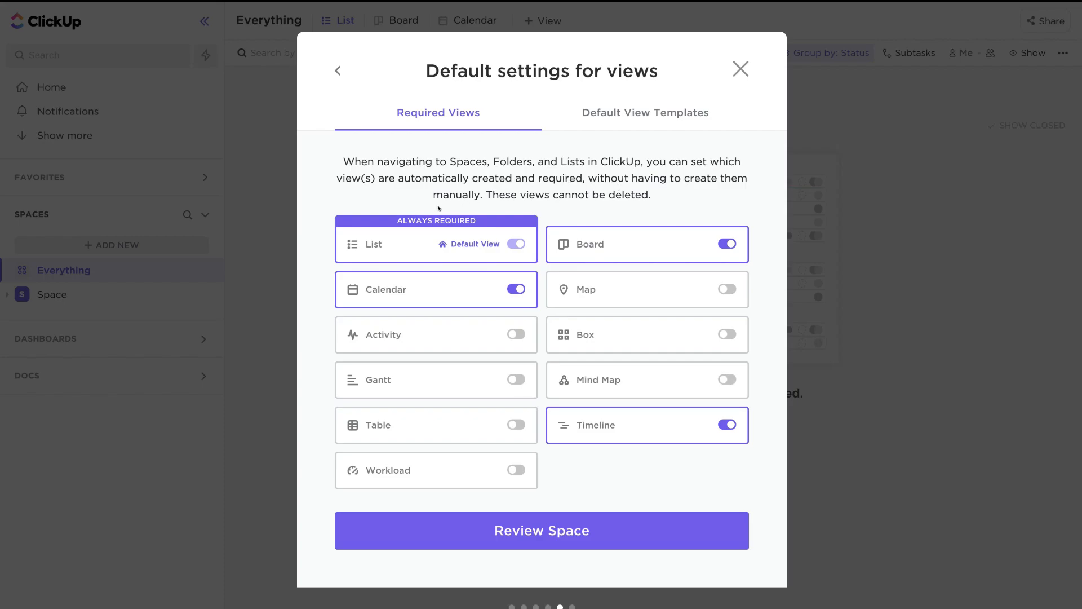
click(630, 534)
click(616, 449)
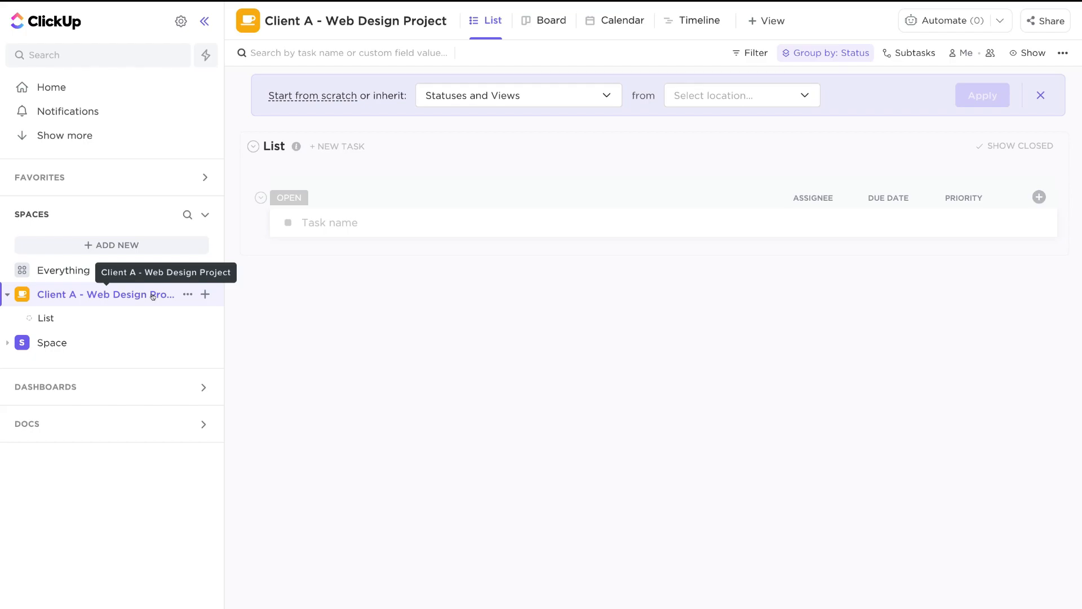
Create a folder named "Website Content" in the Client A - Web Design Project Space
click(200, 294)
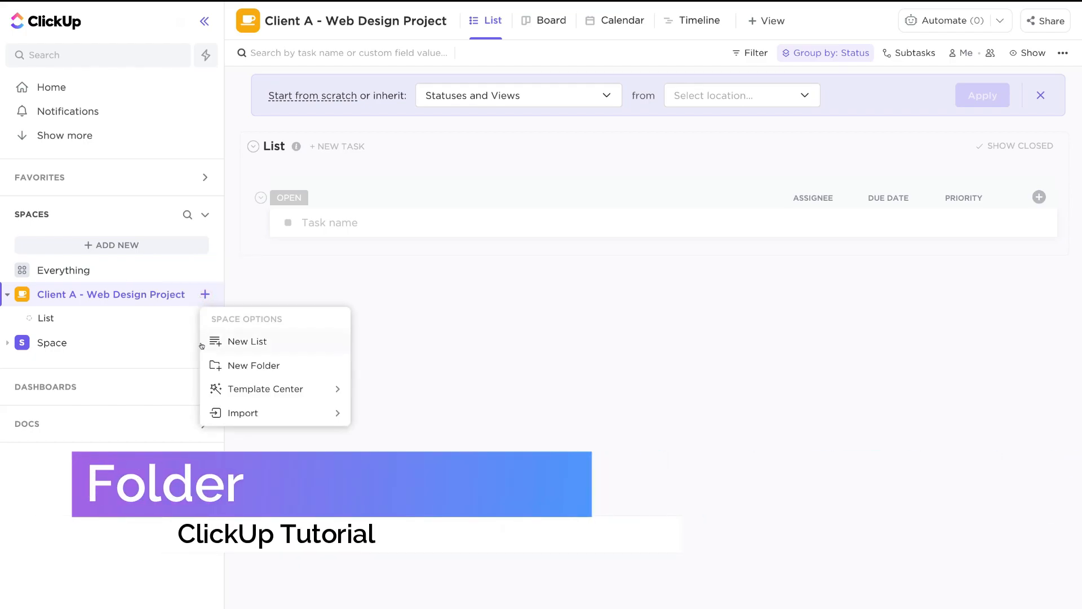
click(303, 364)
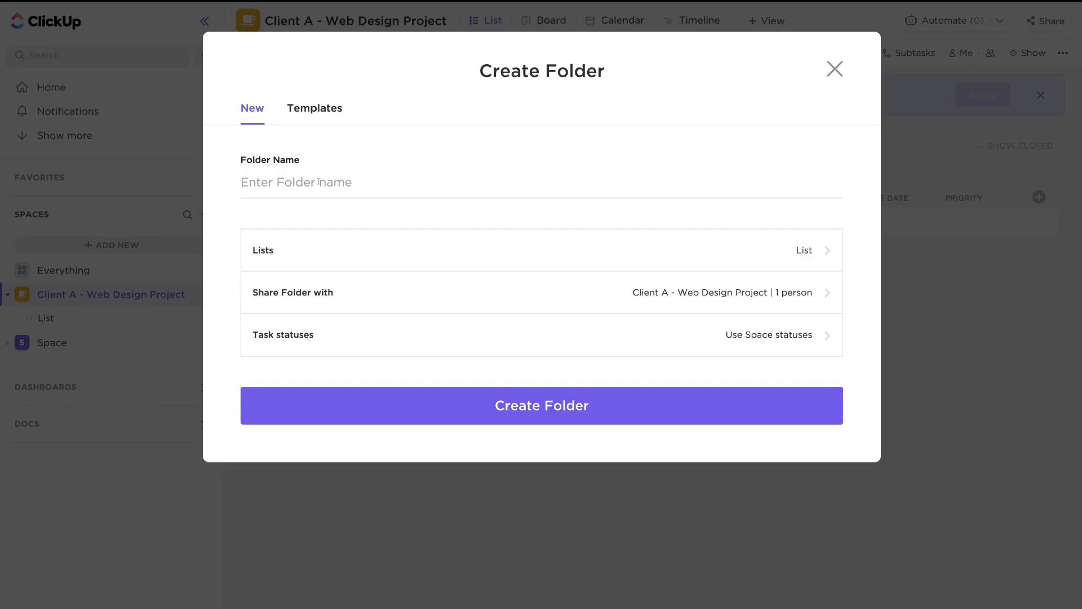
text(Website Content)
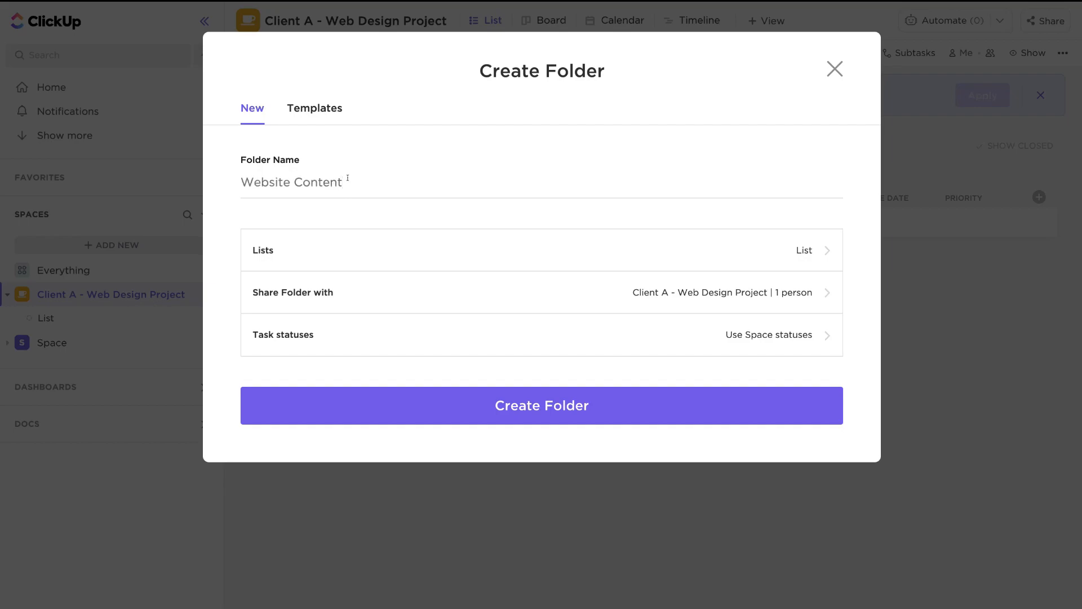
click(524, 405)
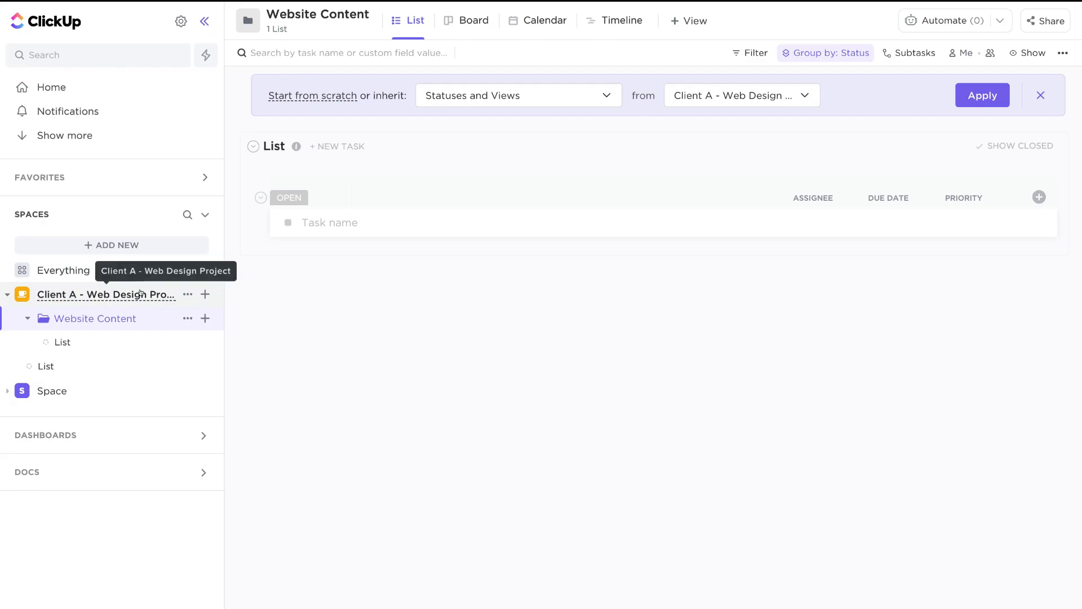
Create a second folder named "Website Branding" in the Client A - Web Design Project Space
click(205, 292)
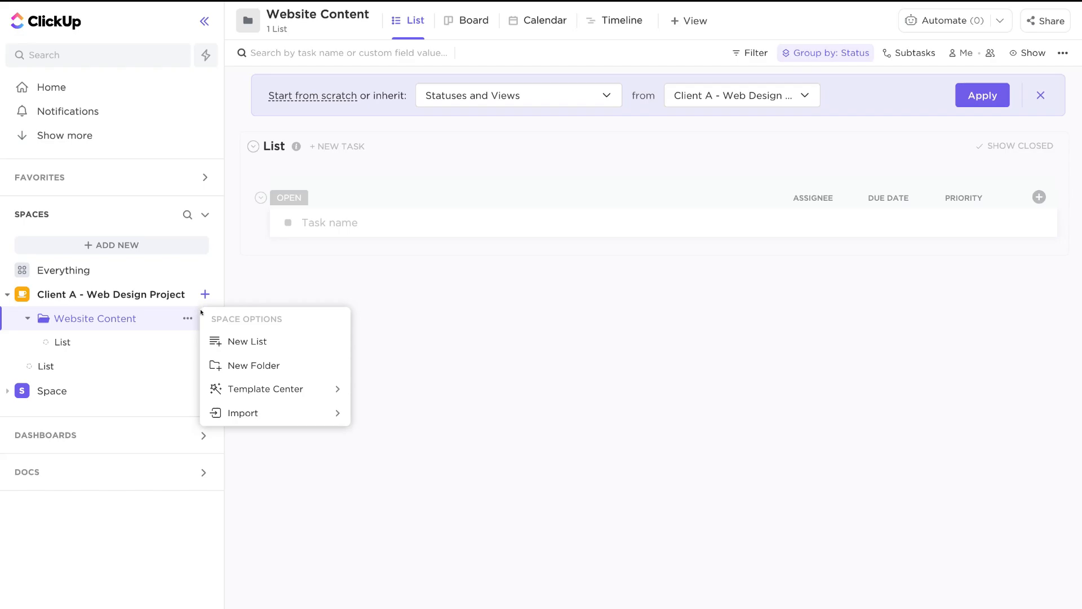
click(287, 366)
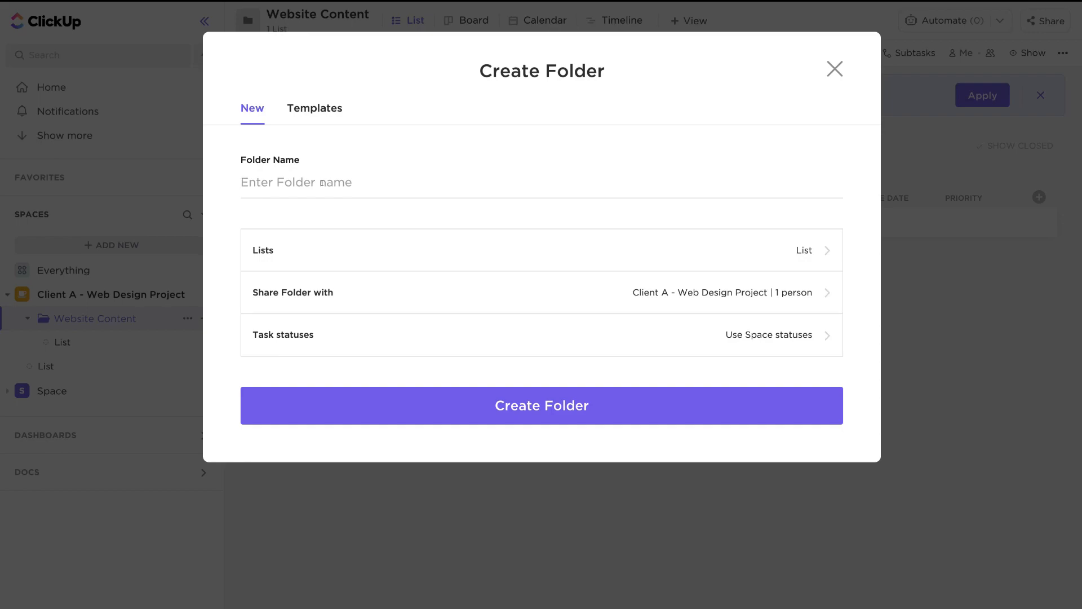
text(Website Branding)
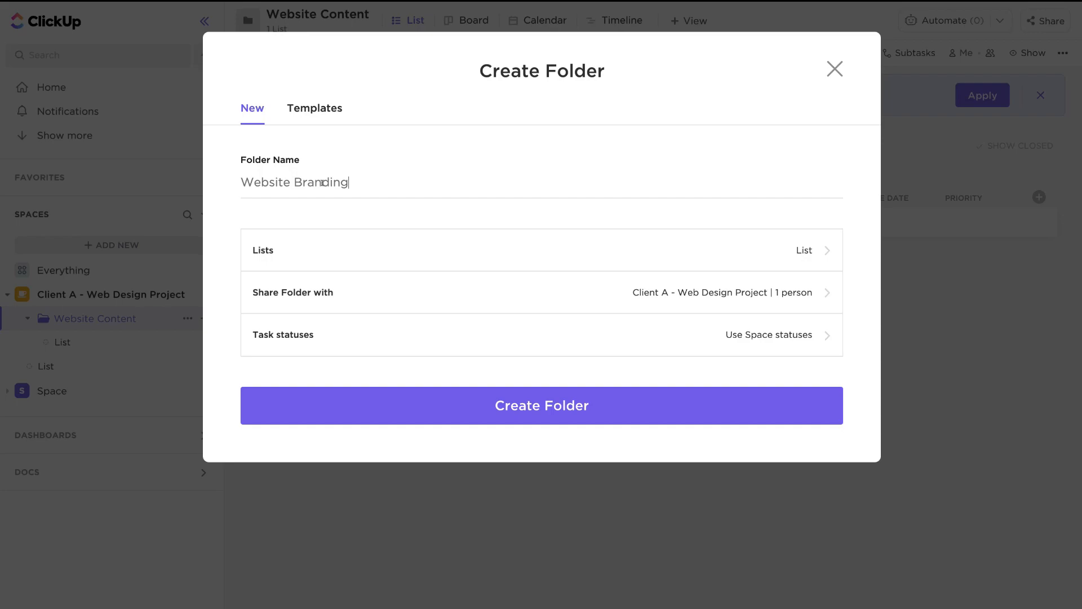
click(617, 412)
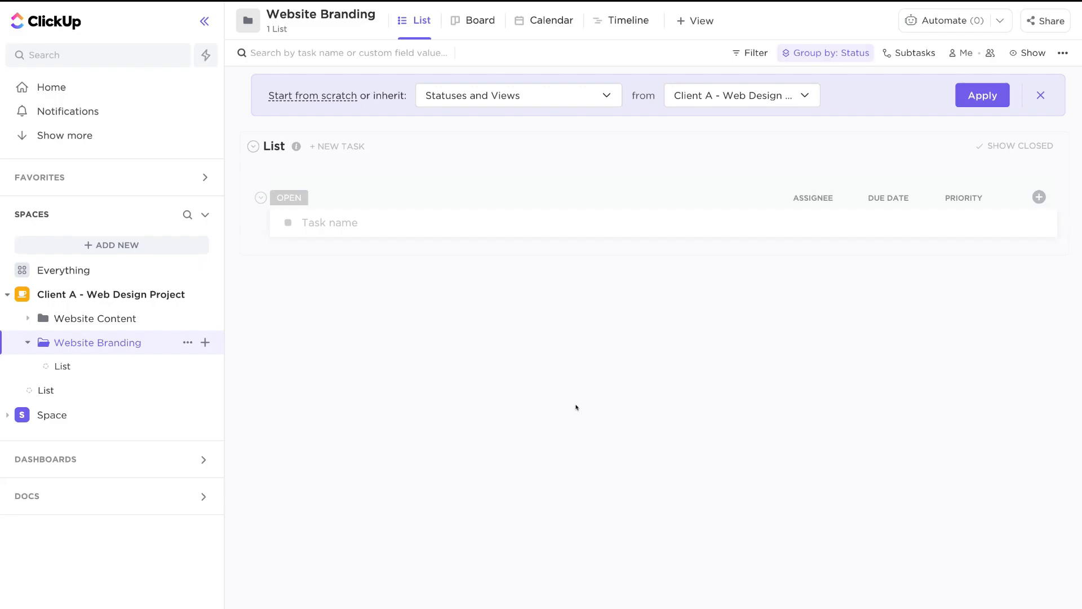
Create a list named "Pages" inside the Website Content folder
click(142, 320)
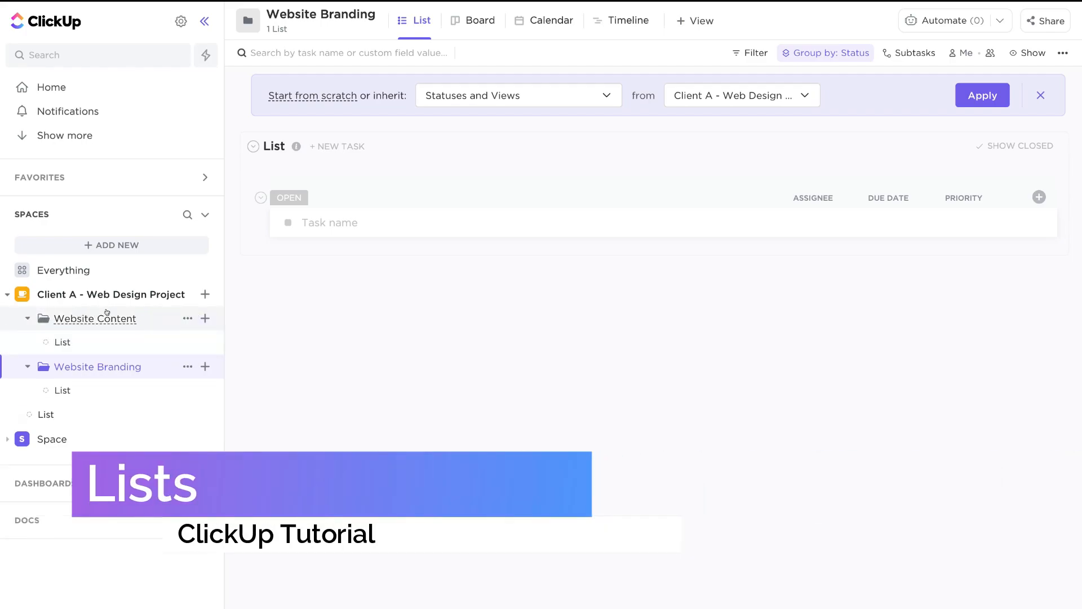
click(201, 318)
click(264, 365)
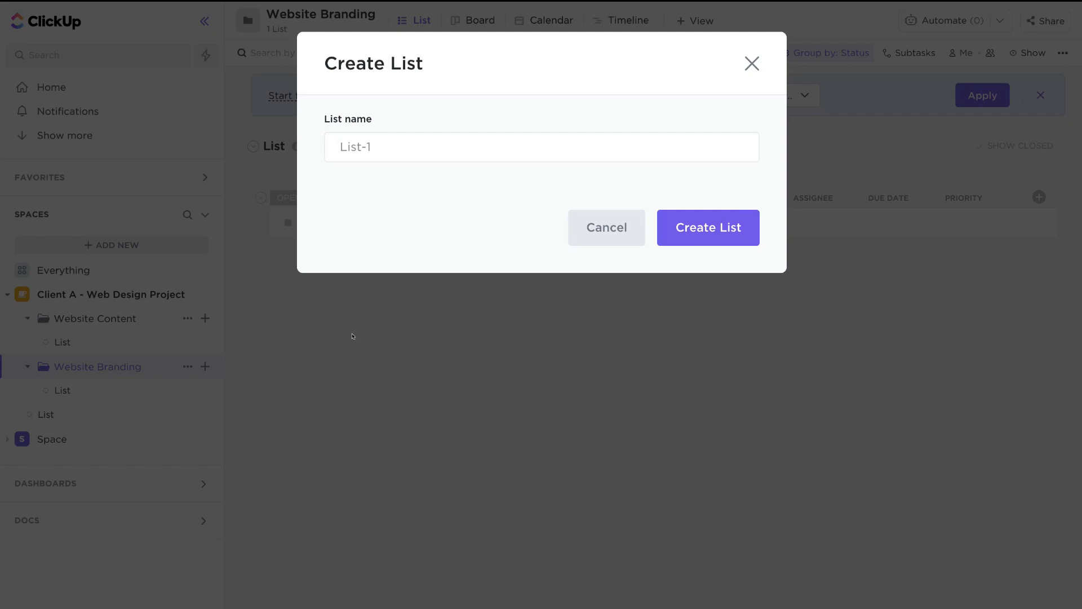
click(360, 147)
text(Pages)
click(699, 239)
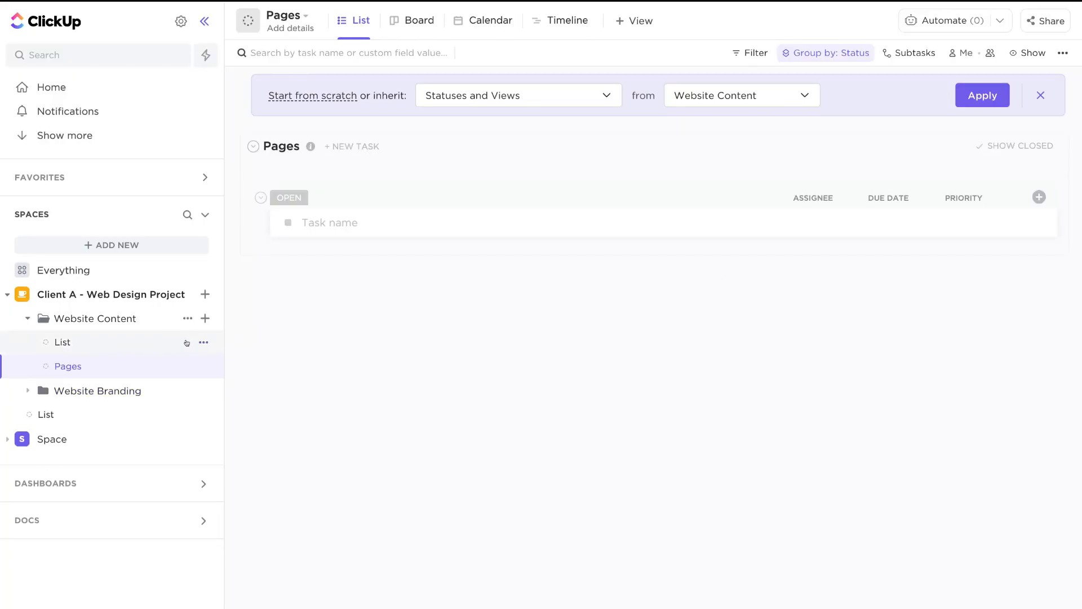
Delete the default list named "List" from the Website Content folder
click(202, 342)
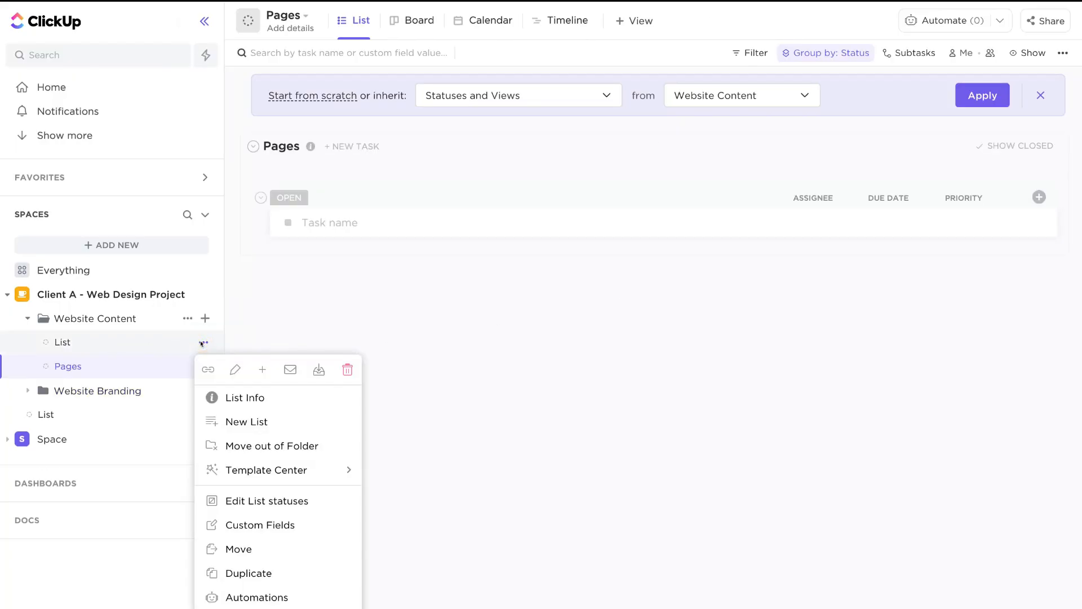
click(347, 370)
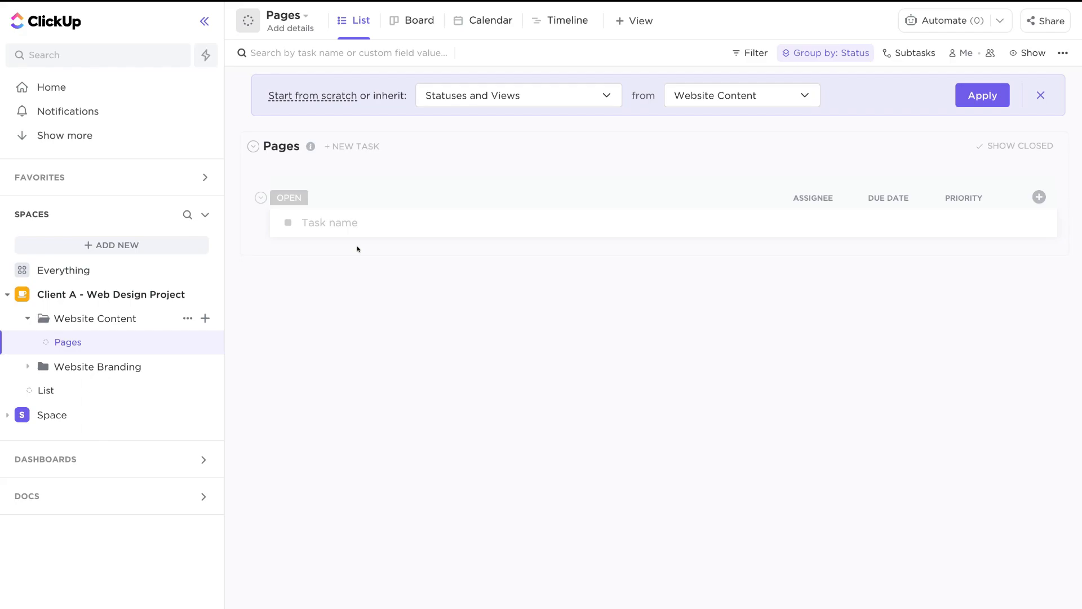
Add the tasks Home page, About page, Menu page, Price page and Contact page to the Pages list
click(324, 219)
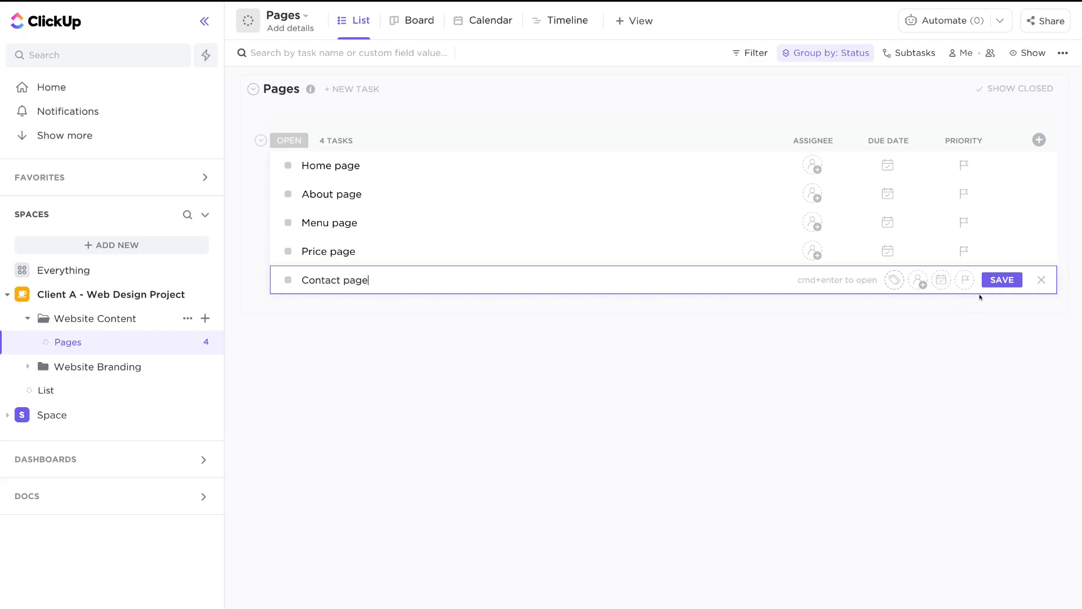
click(993, 280)
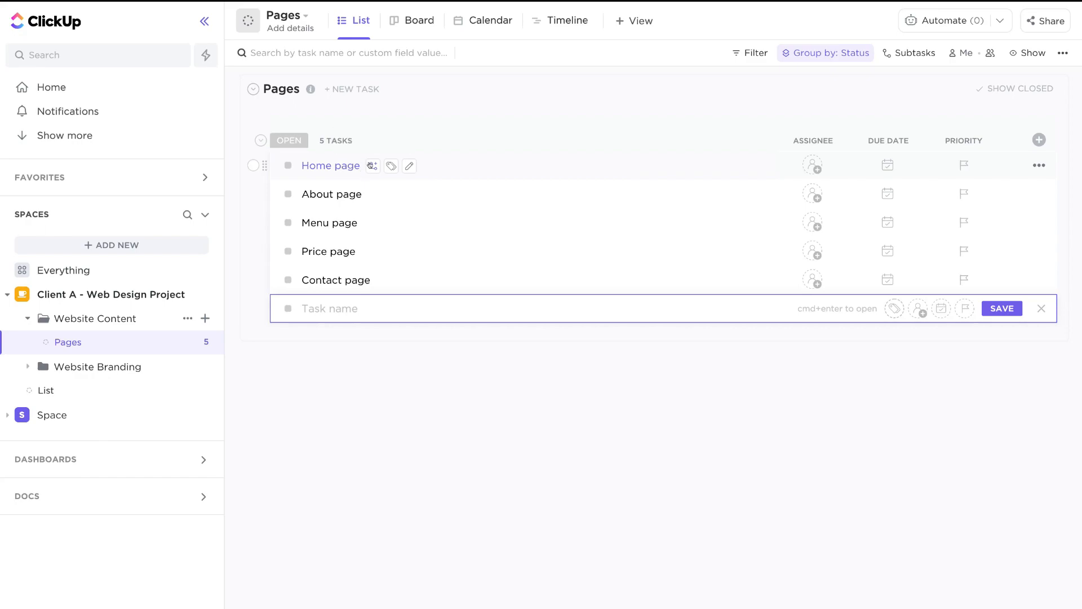
Add a subtask named "Color scheme" to the Home page task
click(369, 166)
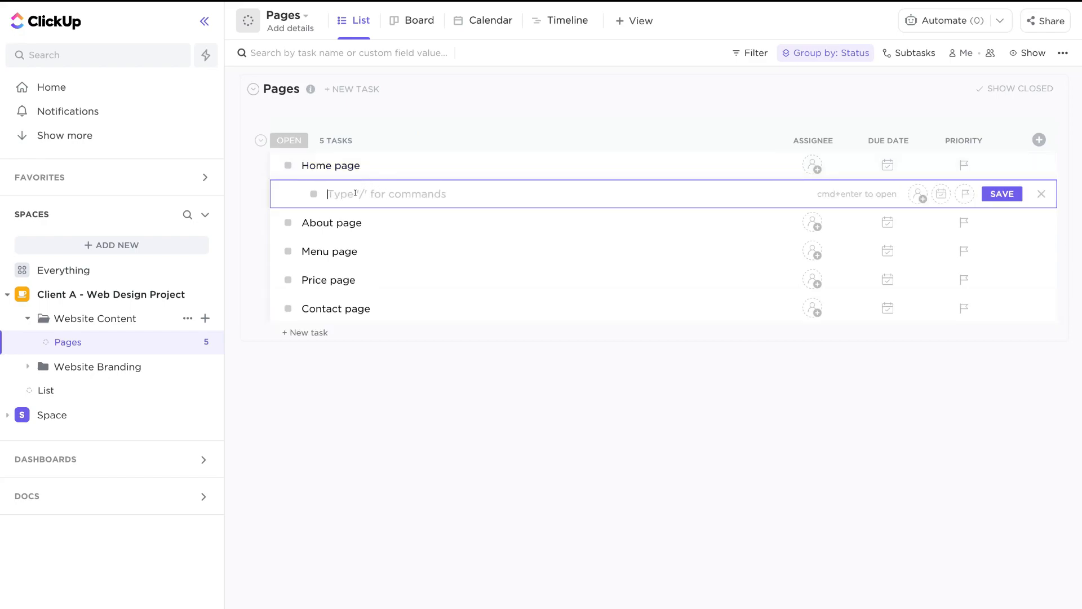
text(Color scheme)
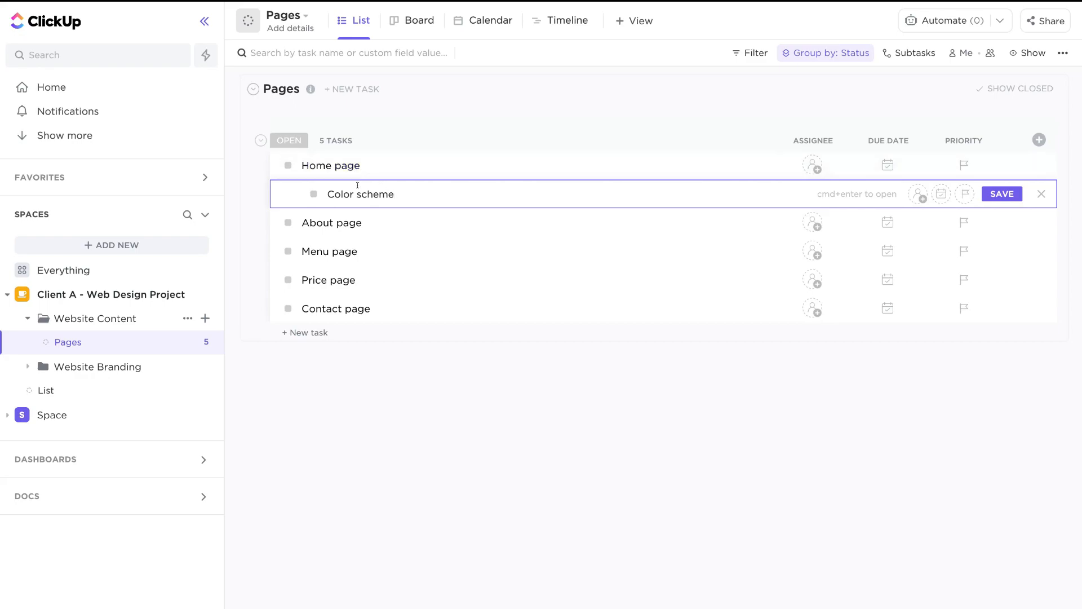
click(992, 194)
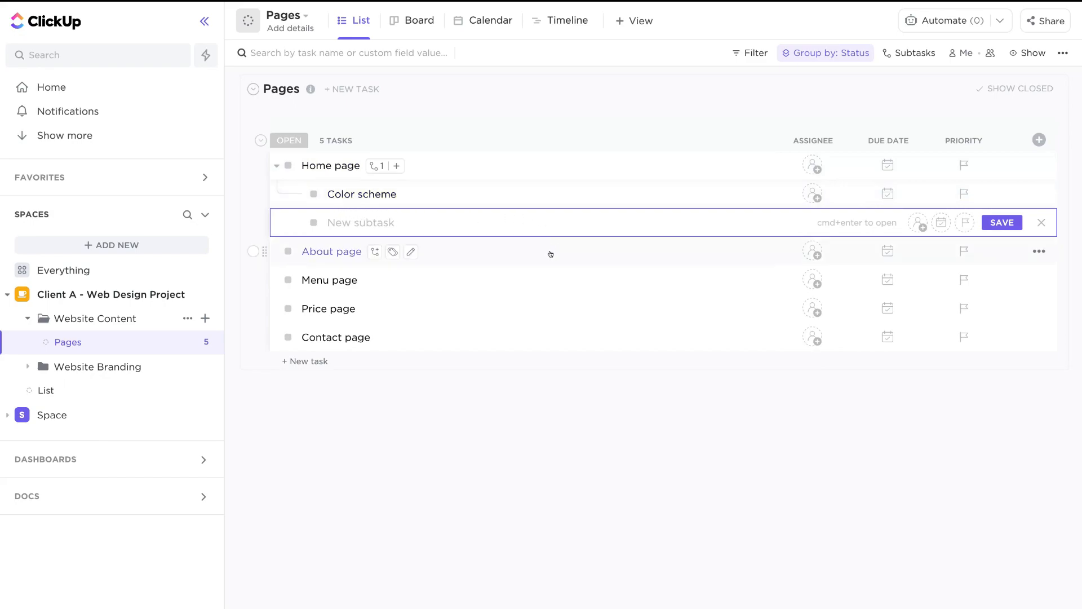
click(1041, 222)
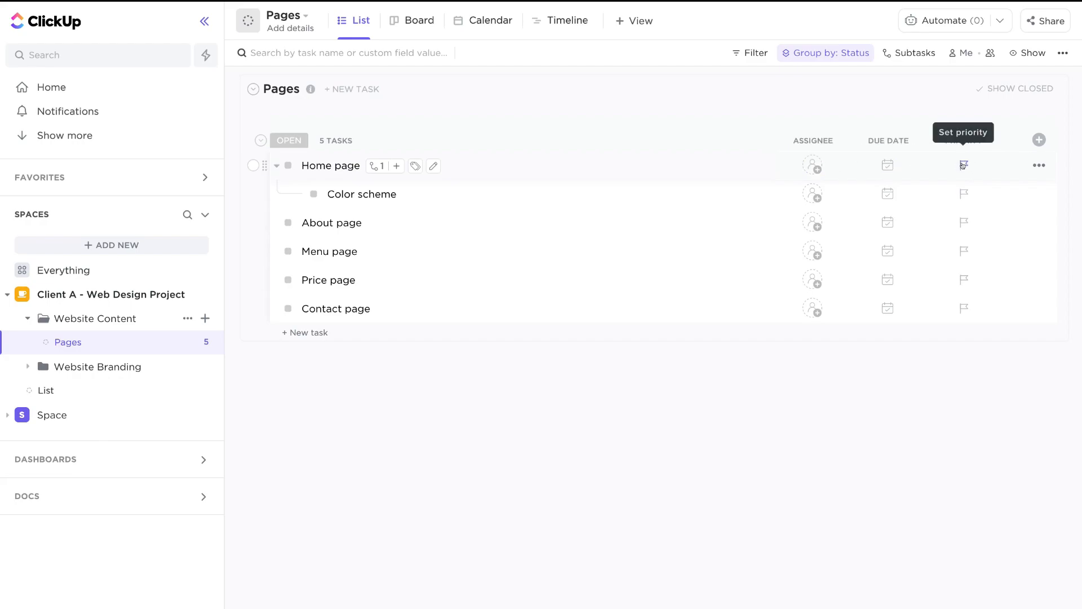
Assign the Home page task to yourself and set its due date to Friday, April 30, 2021
click(811, 163)
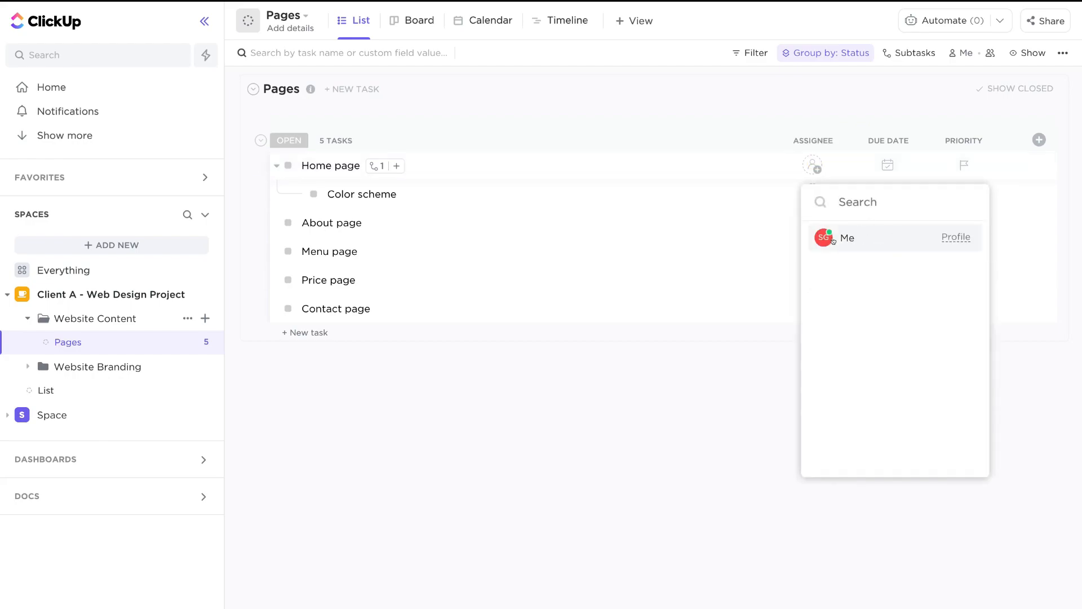
click(863, 237)
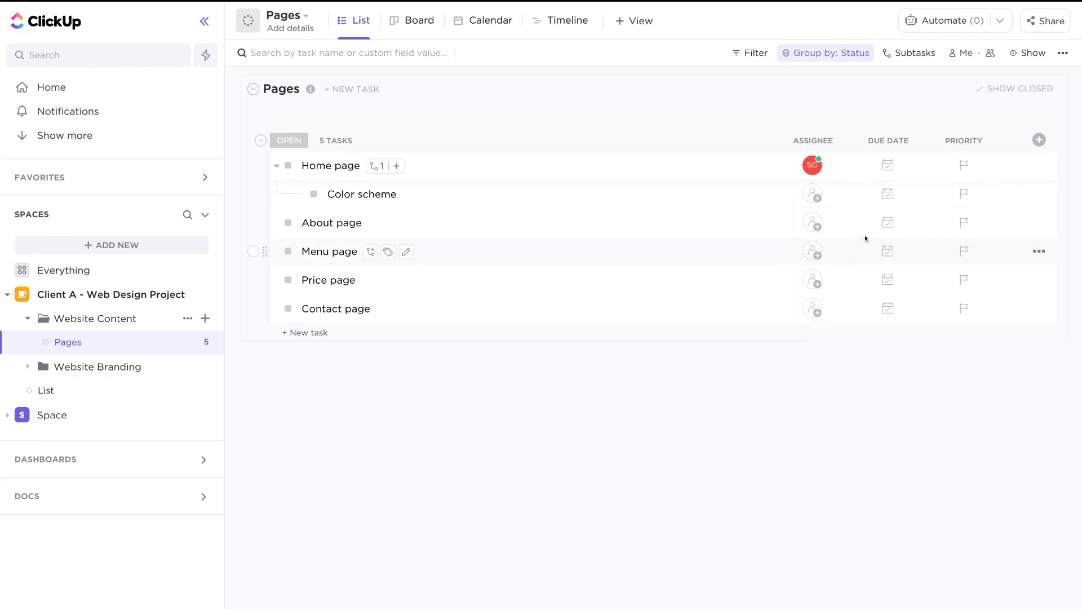
click(886, 166)
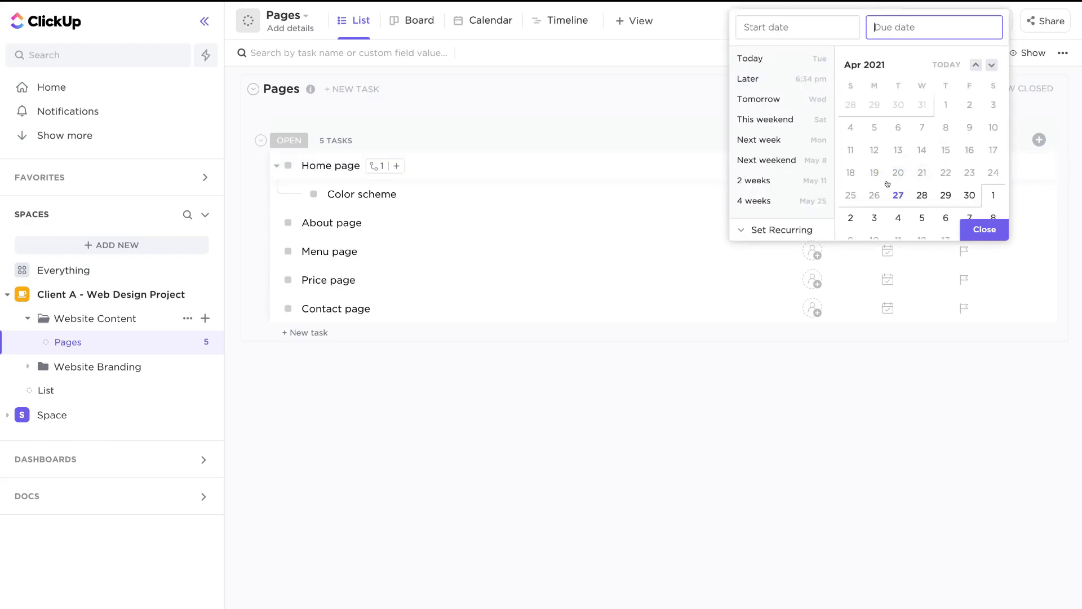
click(967, 195)
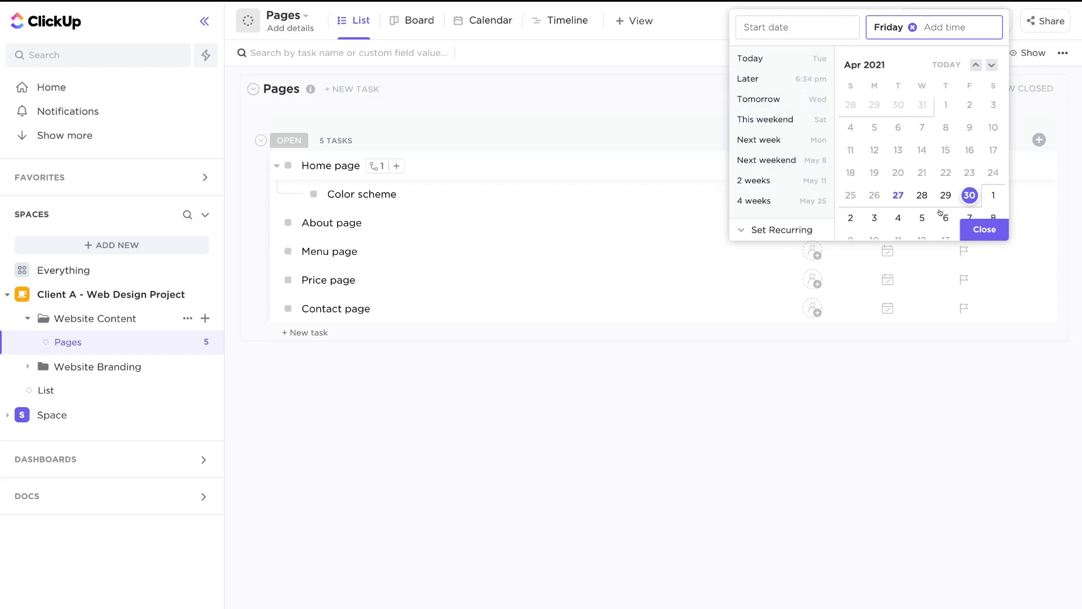
click(981, 232)
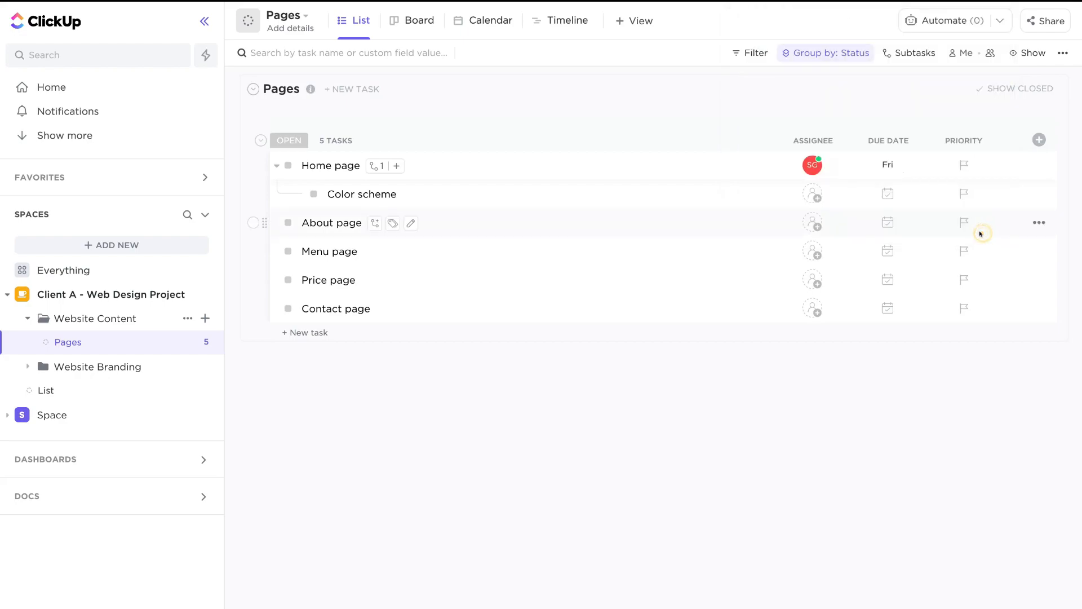
Set the priority of the Home page task to High
click(961, 165)
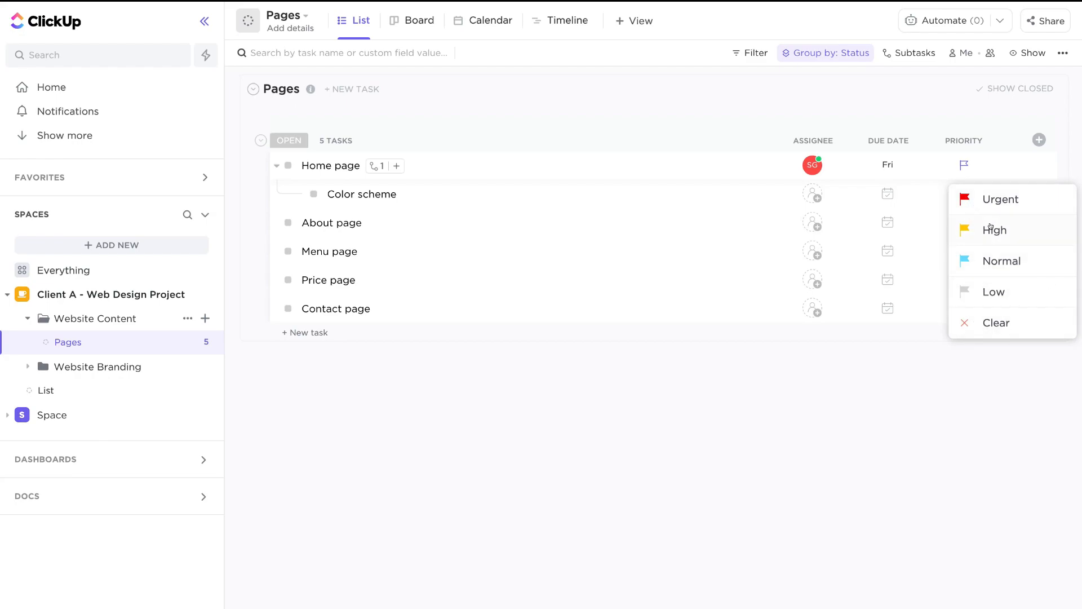
click(1019, 230)
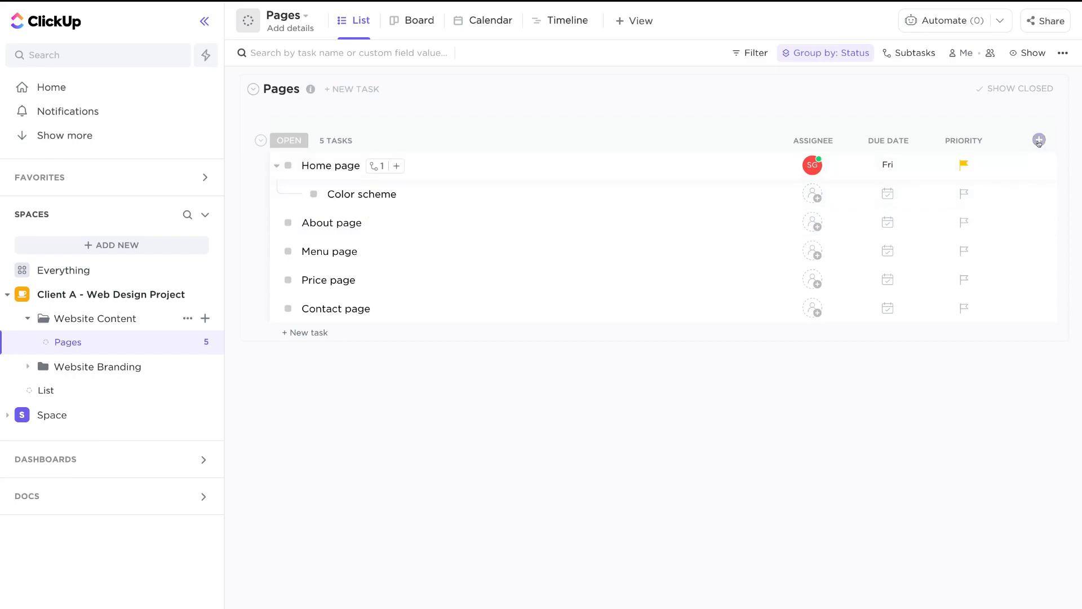
Examine the hidden columns and the custom field types that can be added to the Pages list
click(1037, 139)
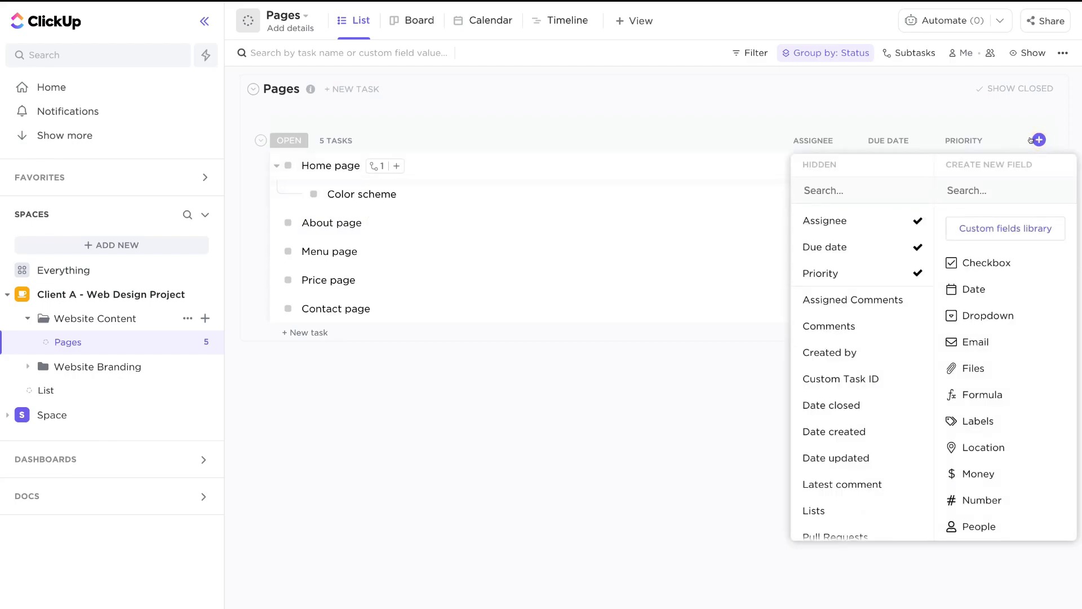
scroll(1013, 304, down, 4)
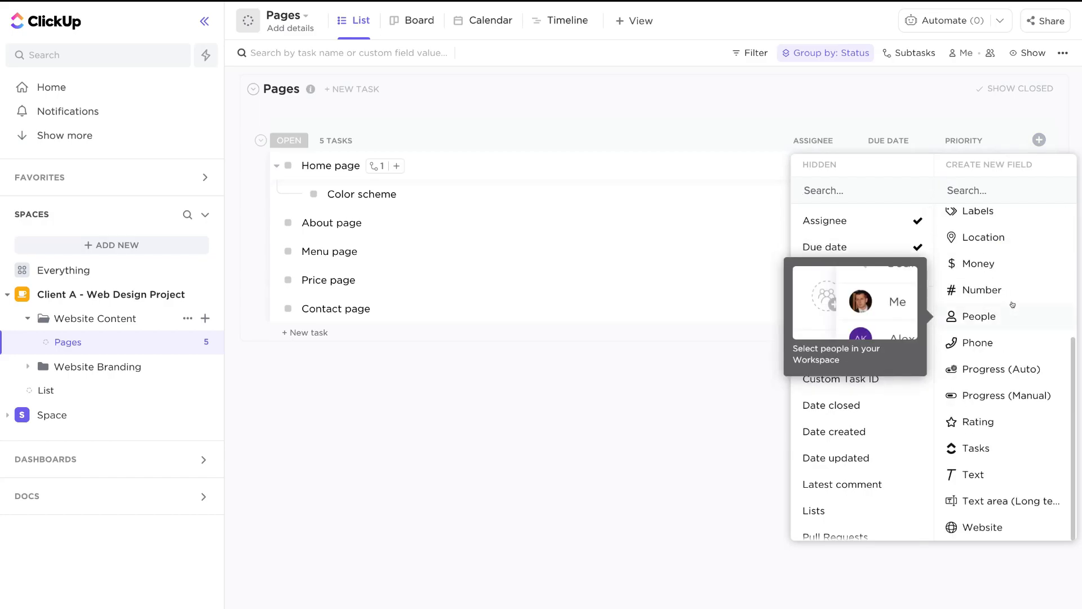
scroll(1013, 305, up, 4)
scroll(992, 323, down, 3)
scroll(991, 321, up, 3)
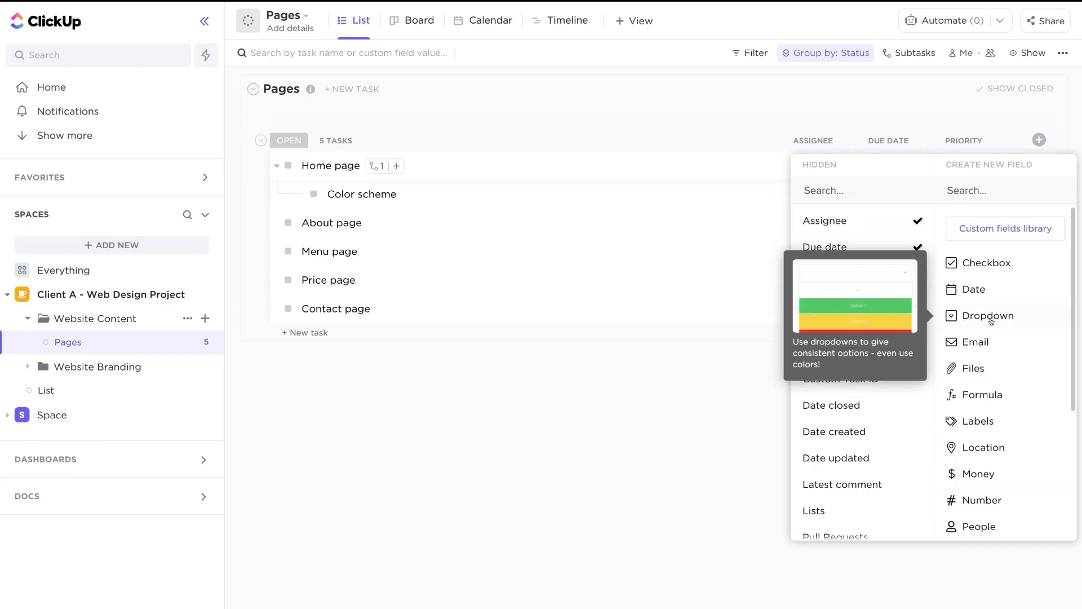
scroll(990, 296, down, 1)
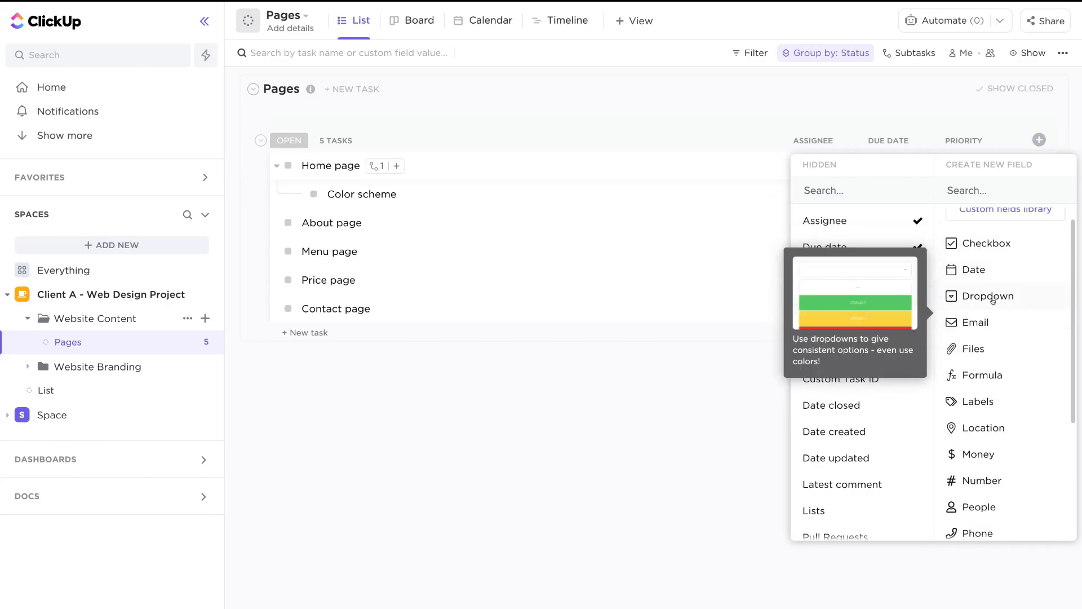
scroll(990, 342, down, 3)
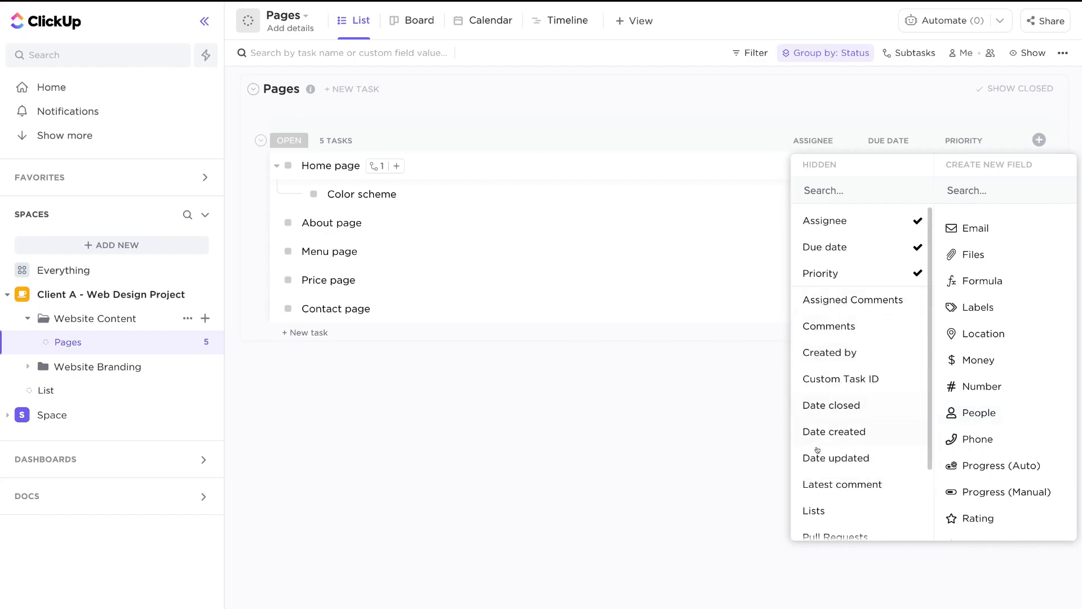
scroll(823, 474, down, 2)
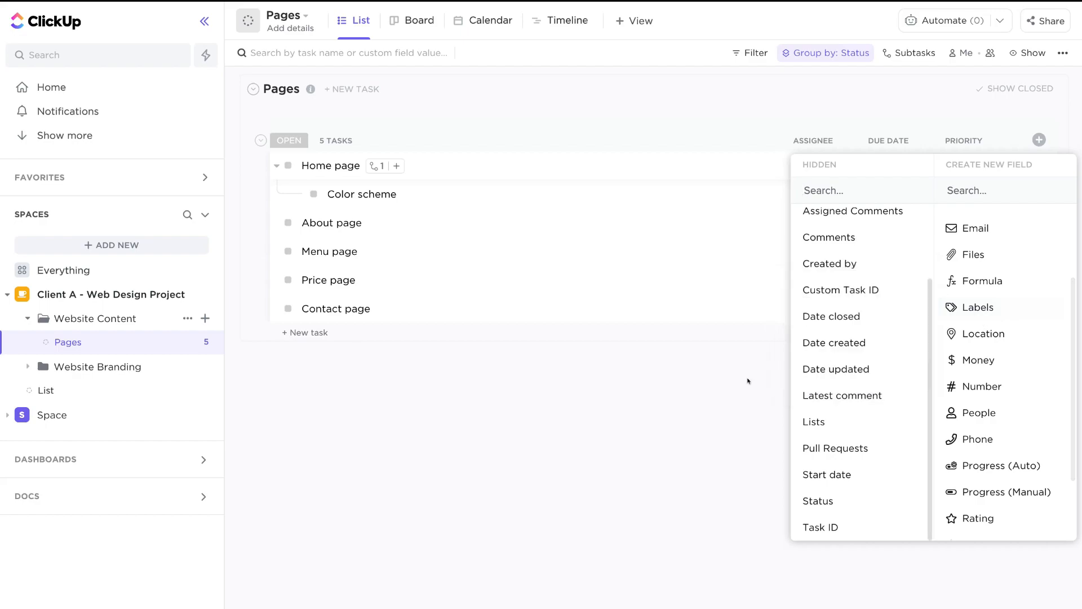
click(698, 382)
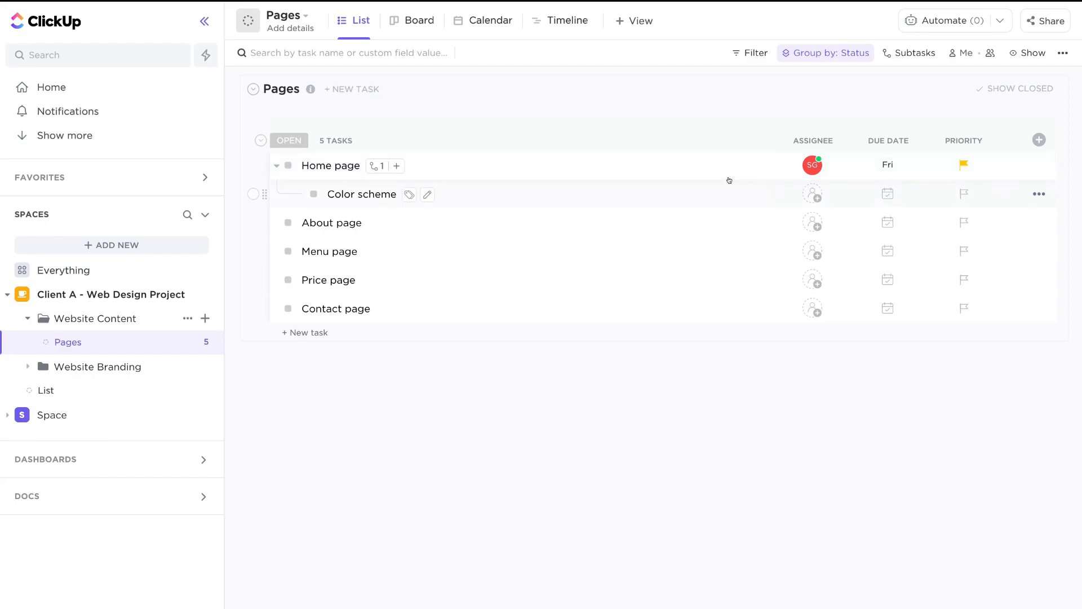
Review the Home page task's details, including its description, subtasks, attachments and activity history
click(337, 165)
scroll(489, 264, down, 1)
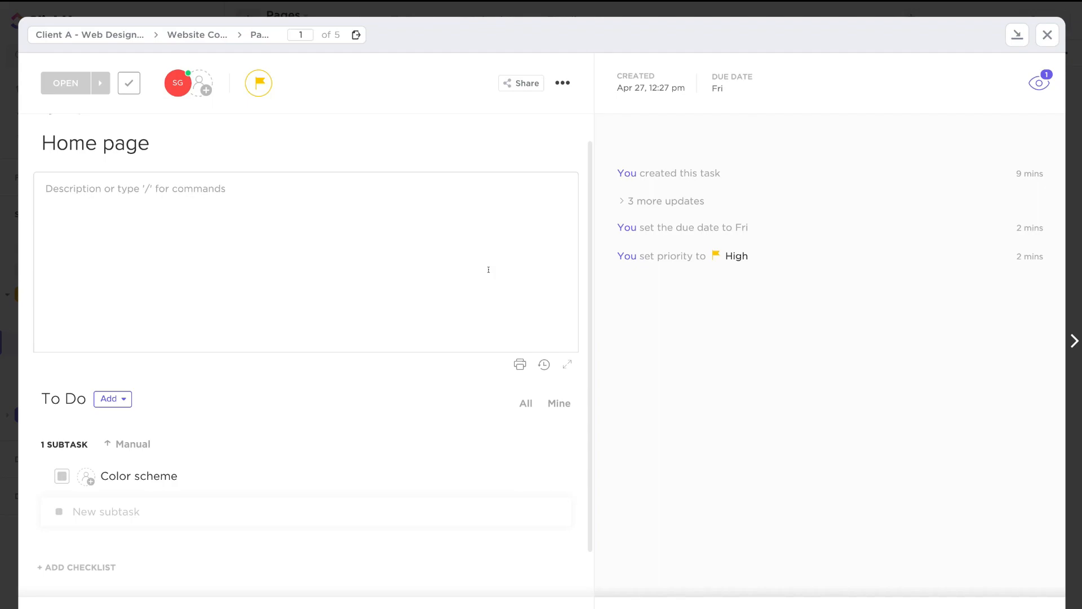
scroll(488, 269, up, 1)
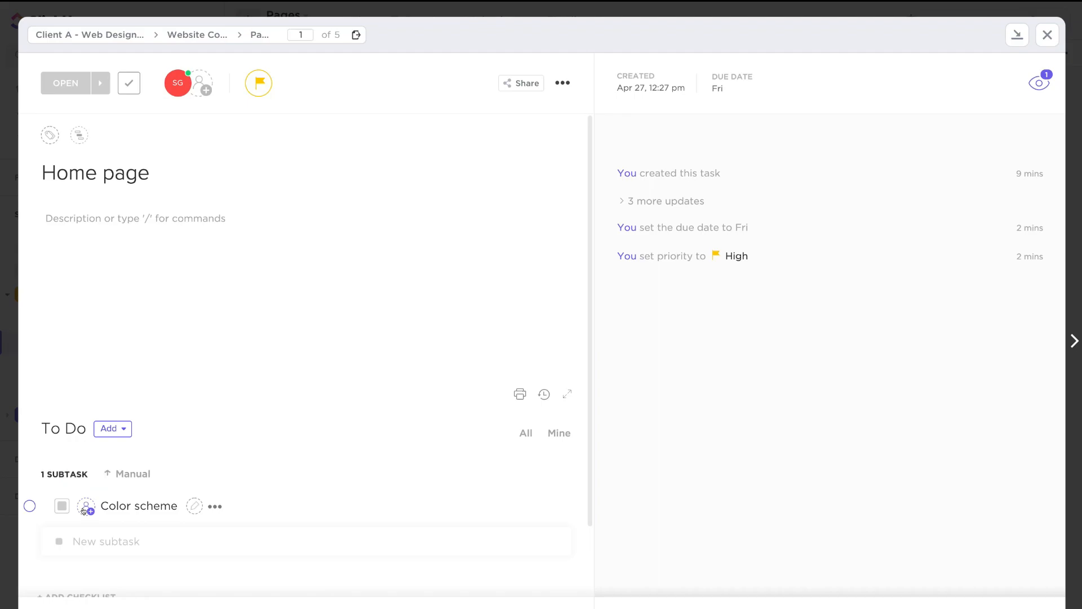
scroll(84, 508, down, 3)
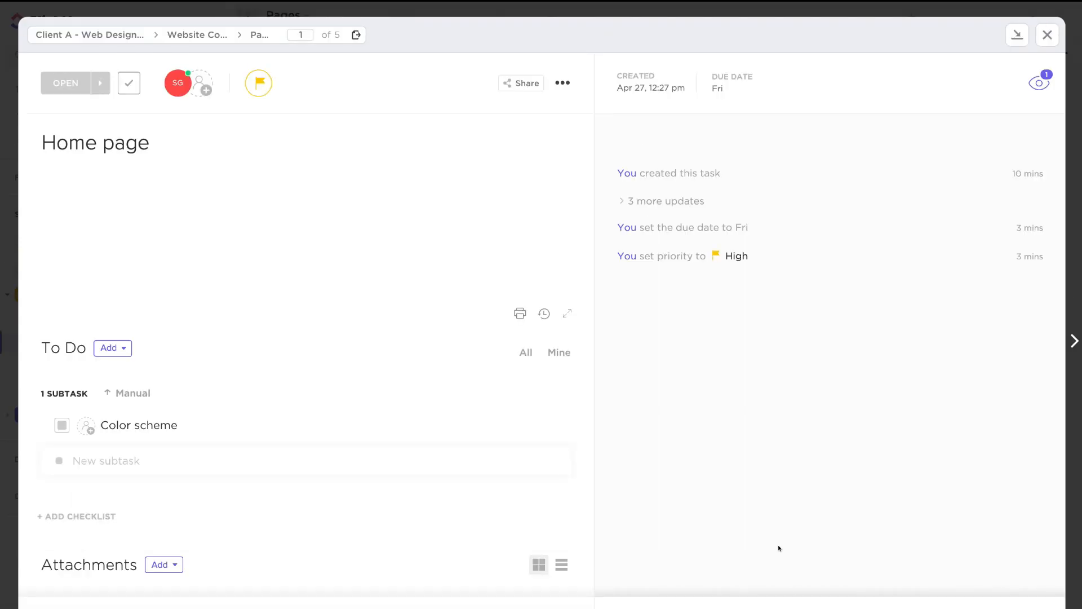
click(1046, 36)
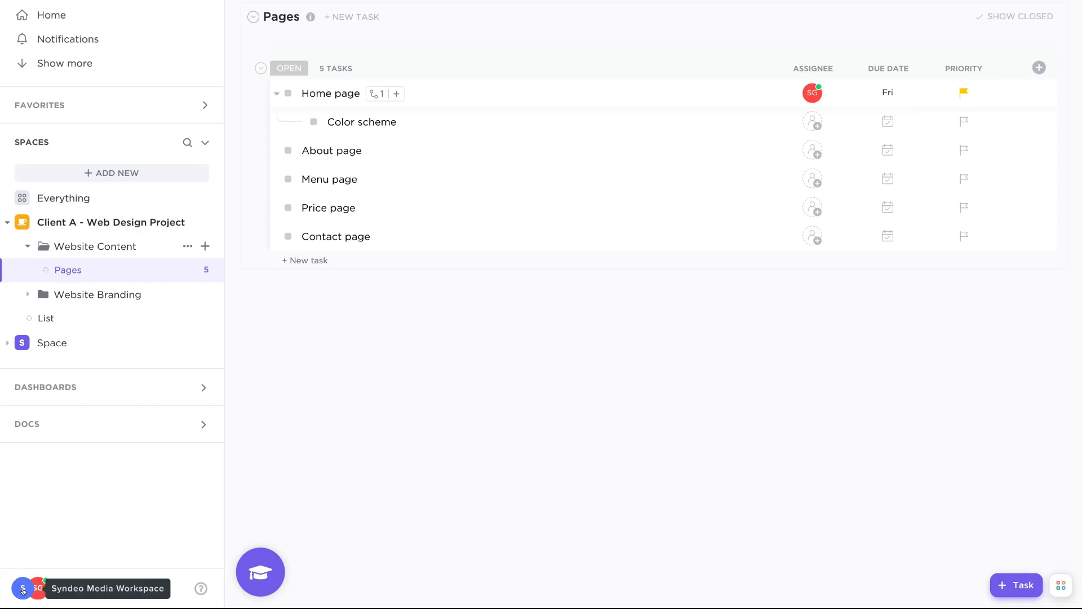
Invite two developers to the Syndeo Media Workspace as members using their e-mail addresses
click(22, 589)
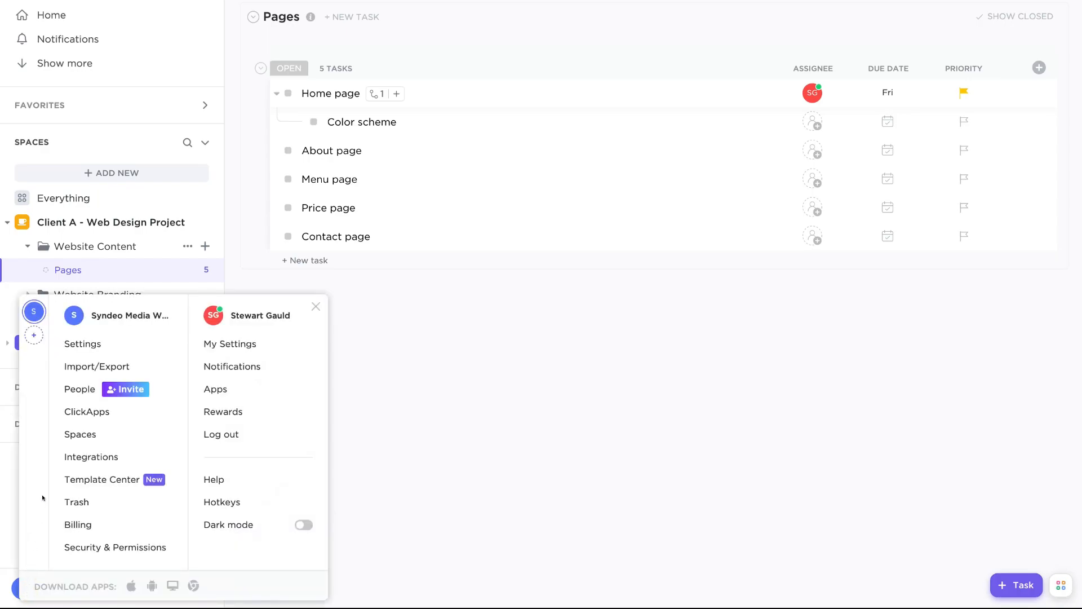
click(126, 388)
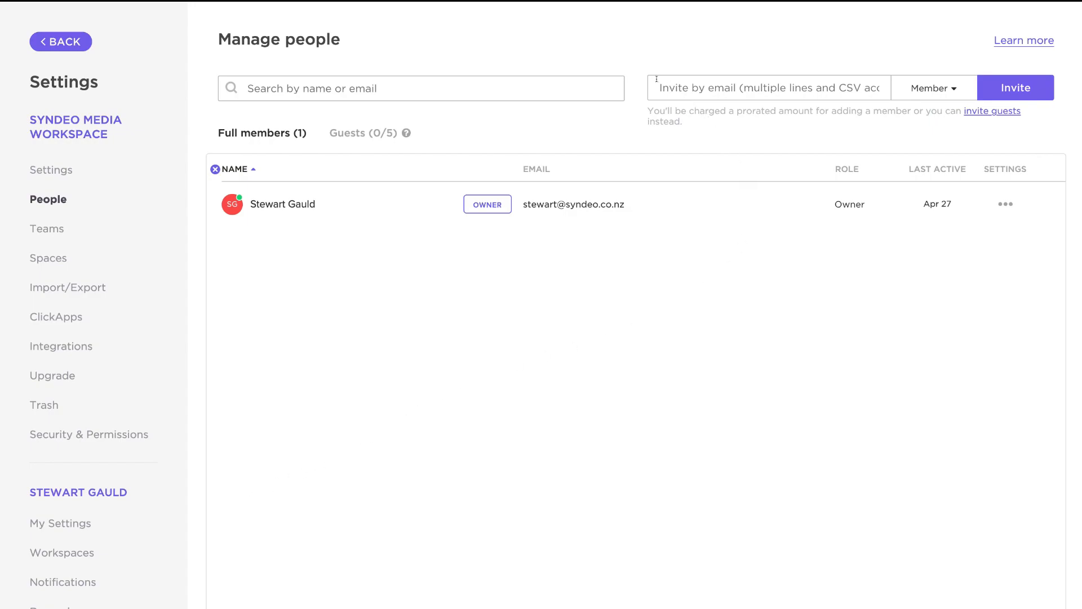
click(686, 83)
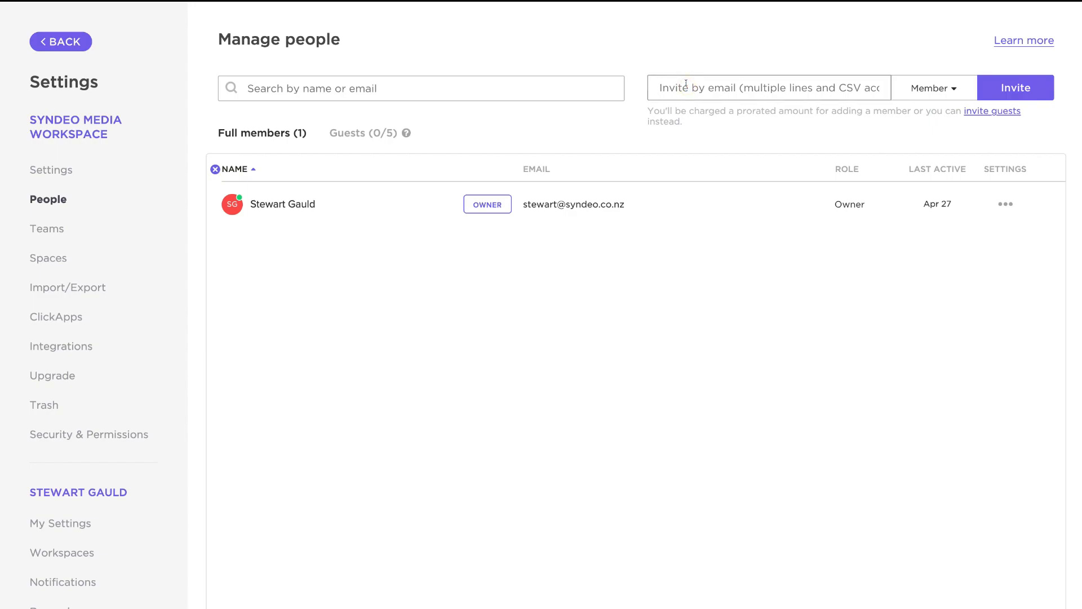
key(ctrl+v)
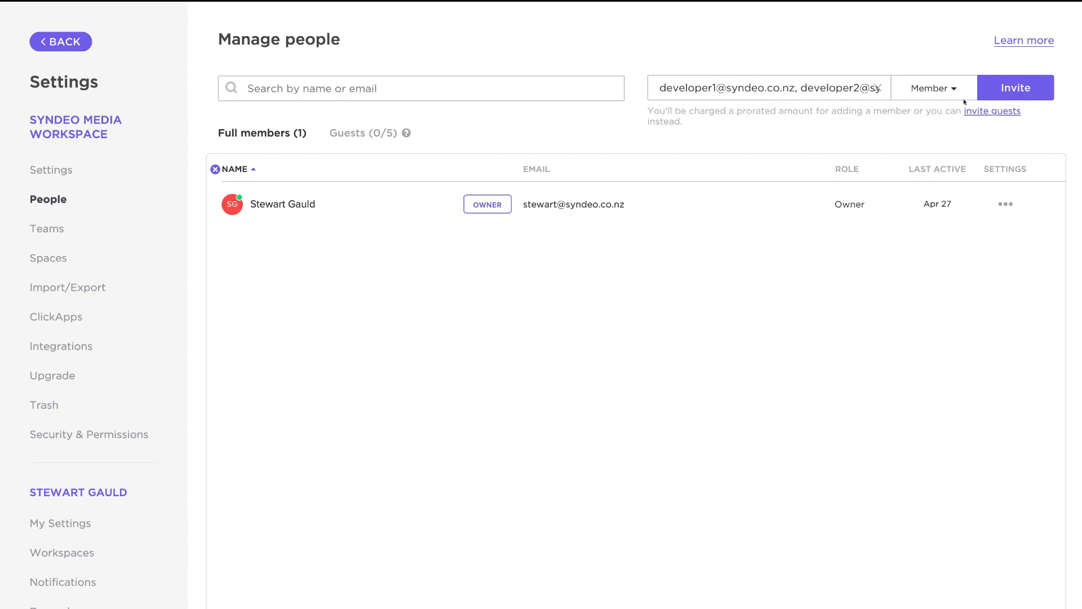
click(1008, 88)
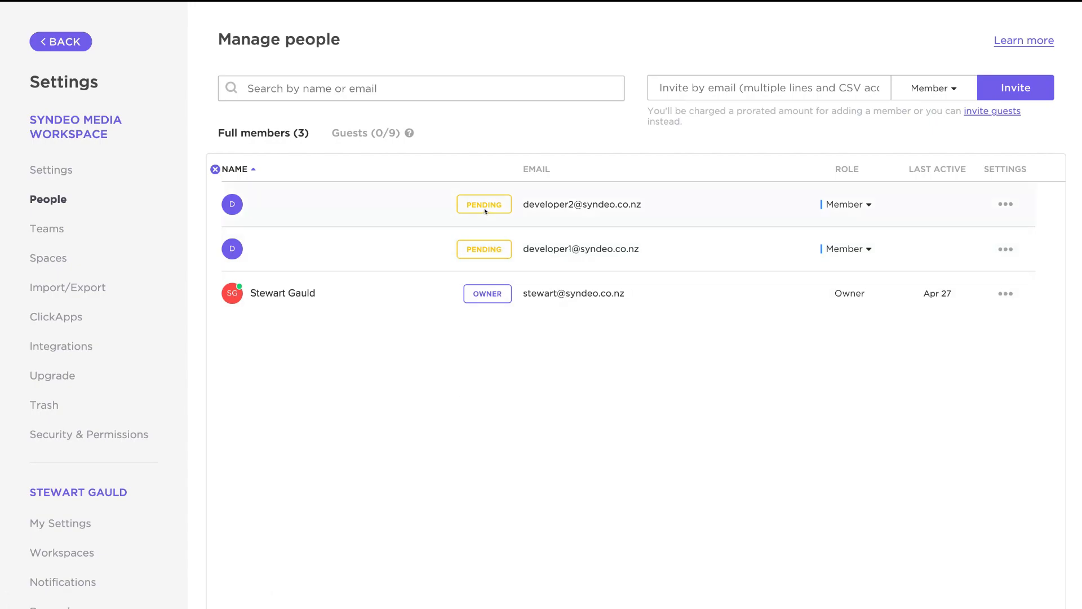
Check the role options available for the first pending member
click(852, 205)
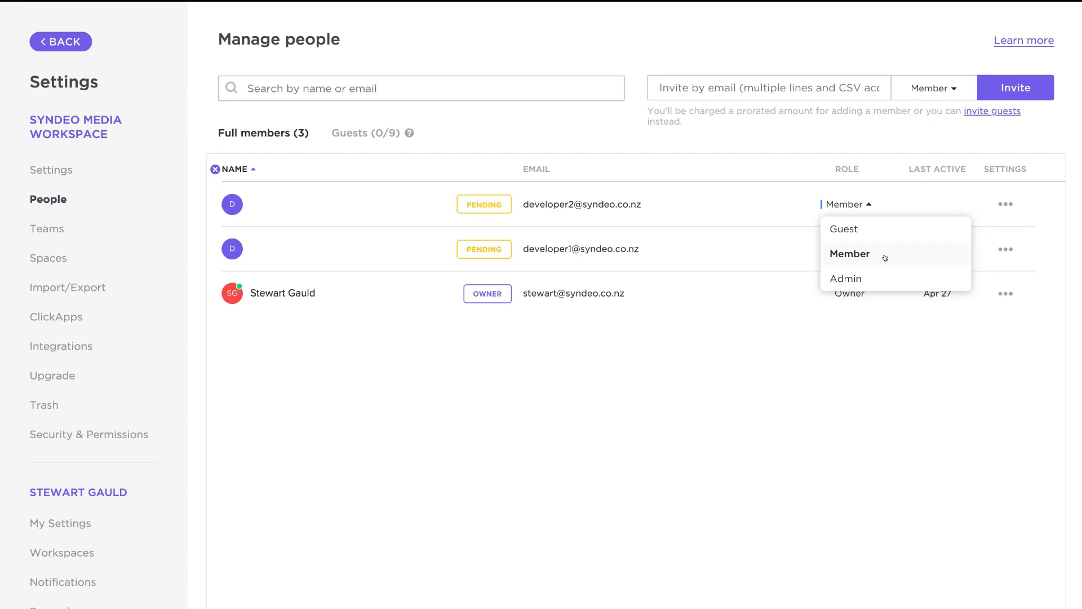
click(863, 360)
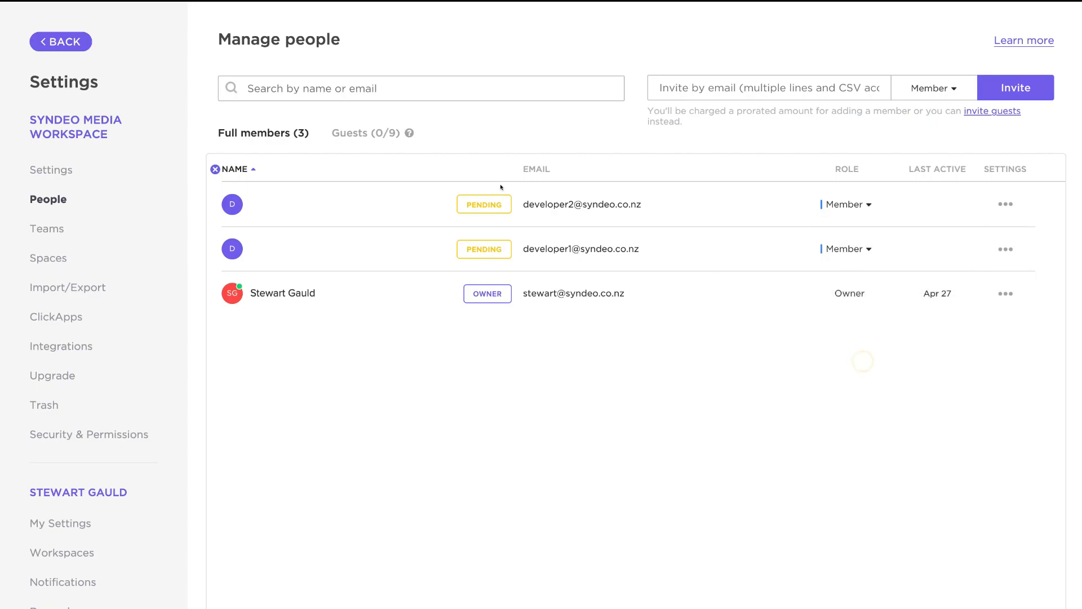
Leave the workspace settings and assign the About page task in the Pages list to the first invited developer
click(59, 43)
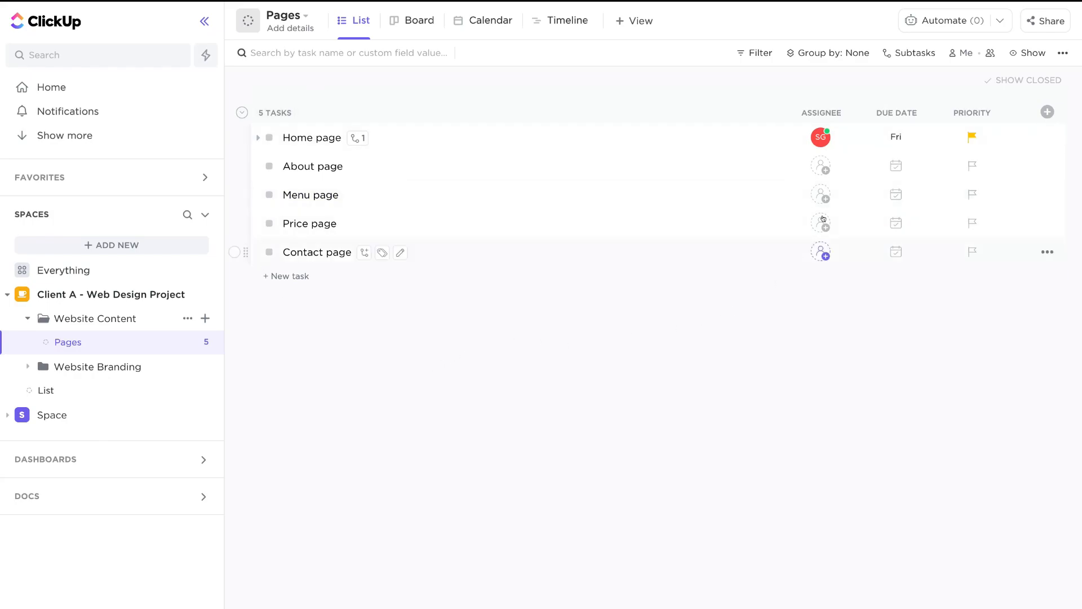
click(820, 167)
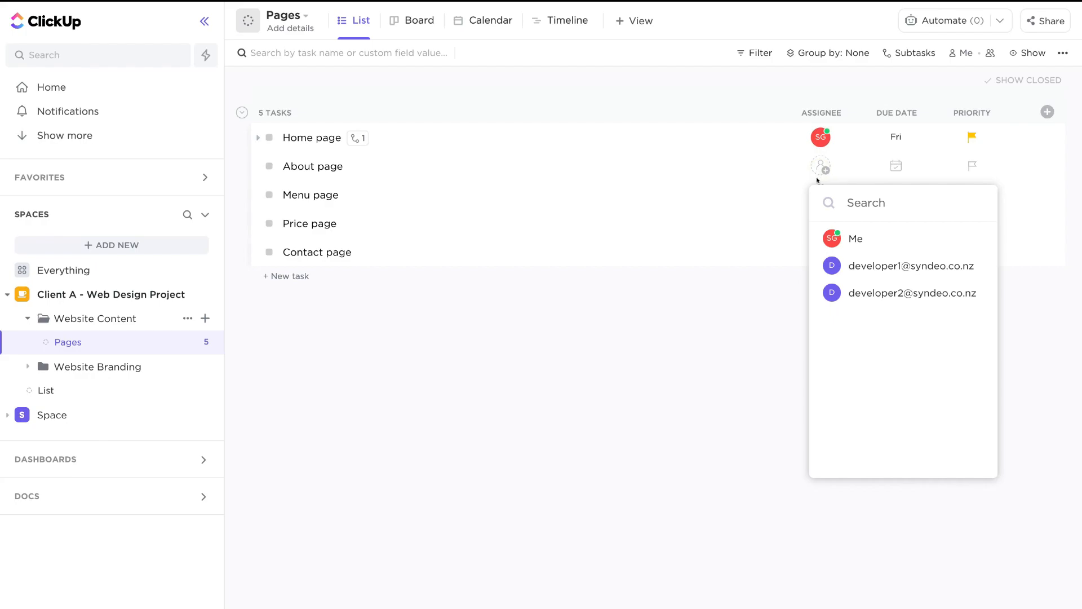
click(876, 262)
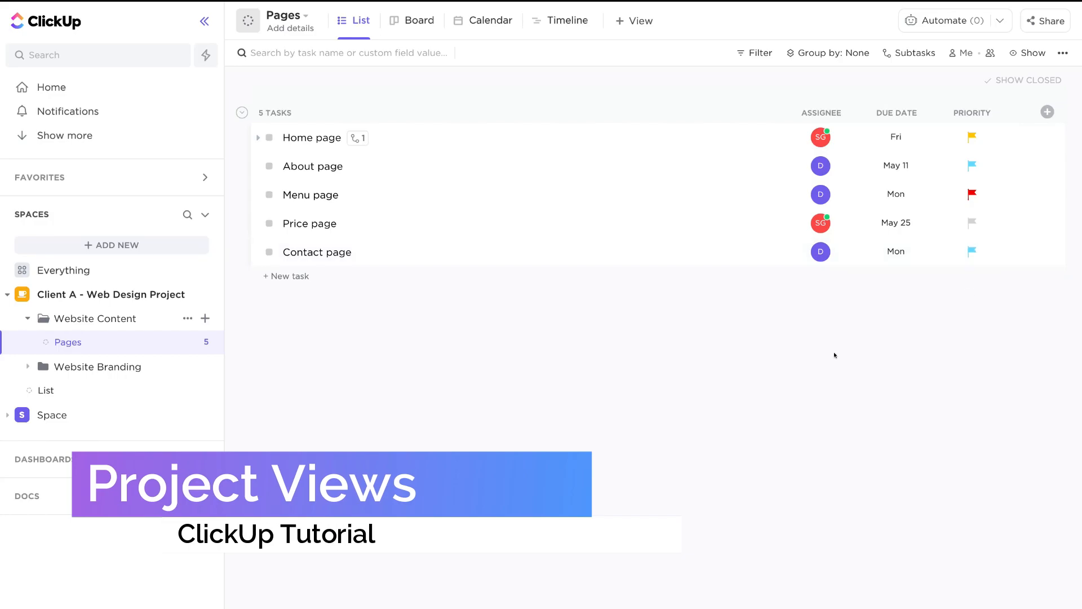
In the Pages Board view, move the Menu page task to Complete and the Home page task to In Progress
click(403, 20)
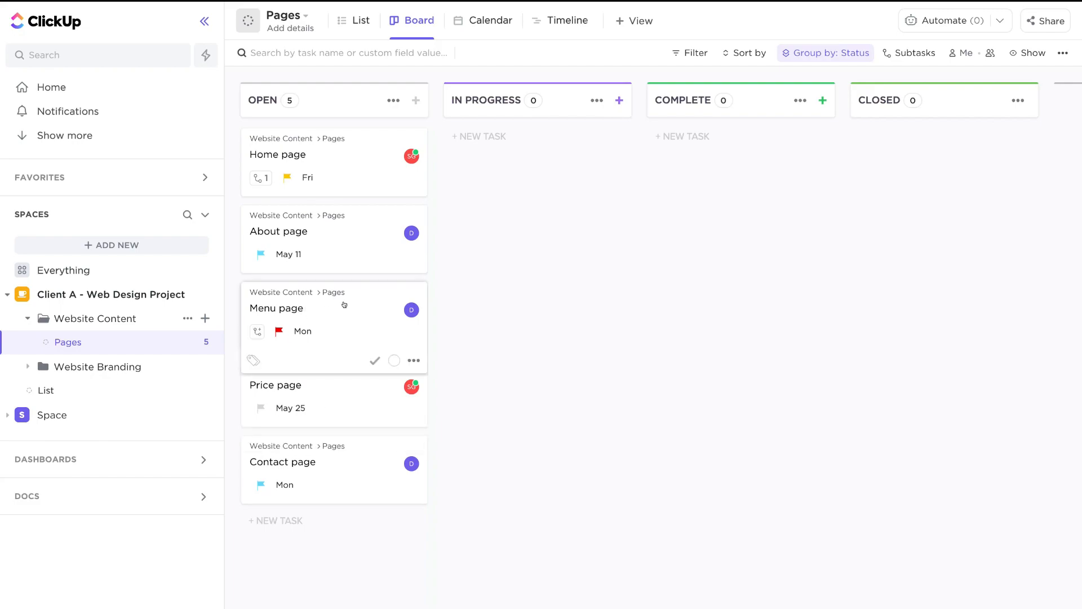
drag(313, 308, 724, 147)
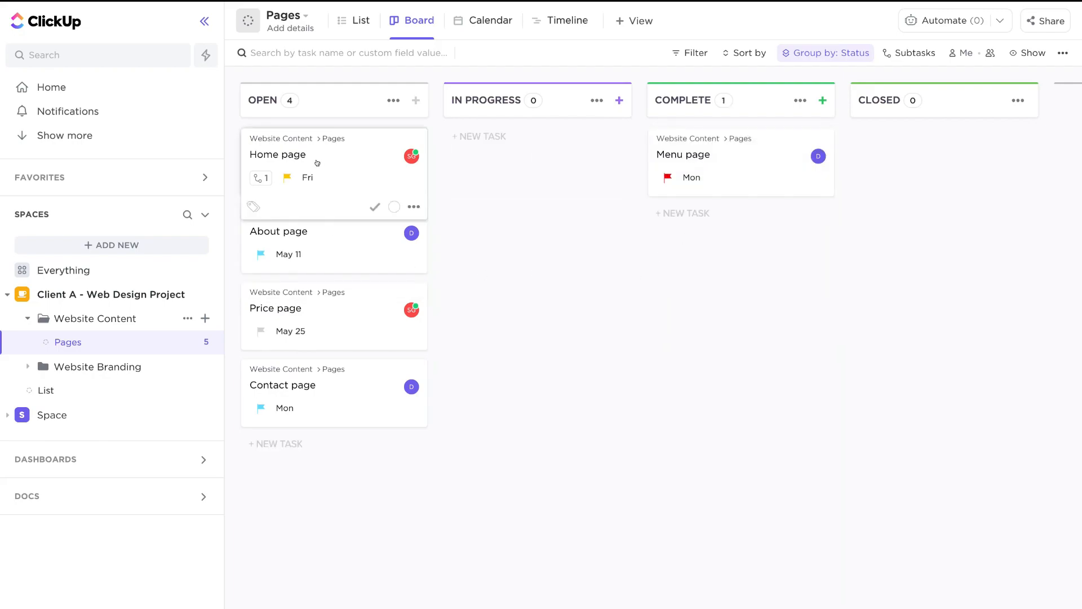
drag(317, 162, 531, 164)
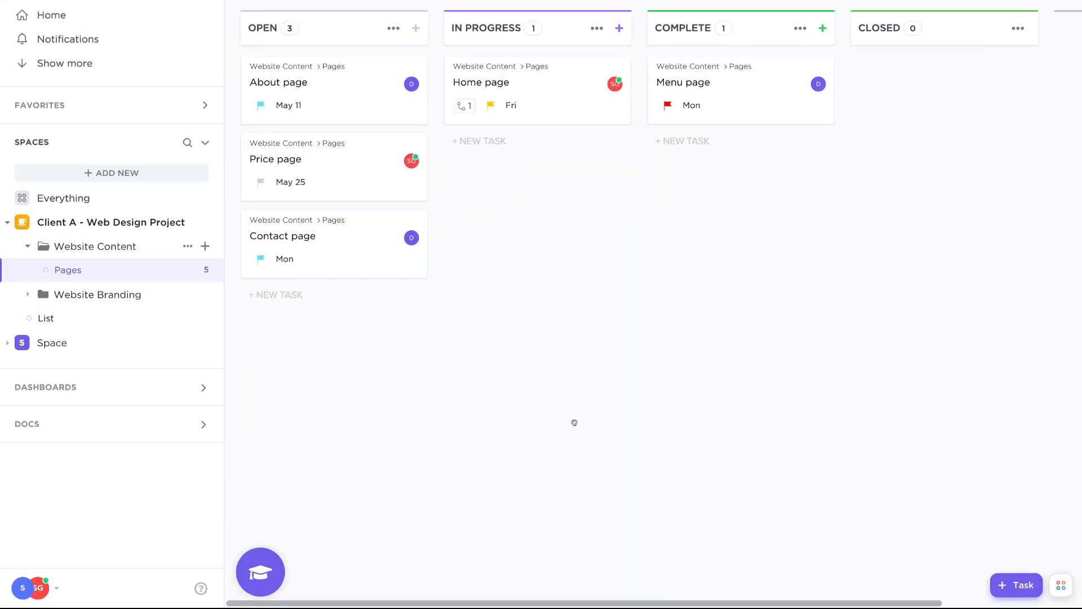
drag(479, 602, 628, 599)
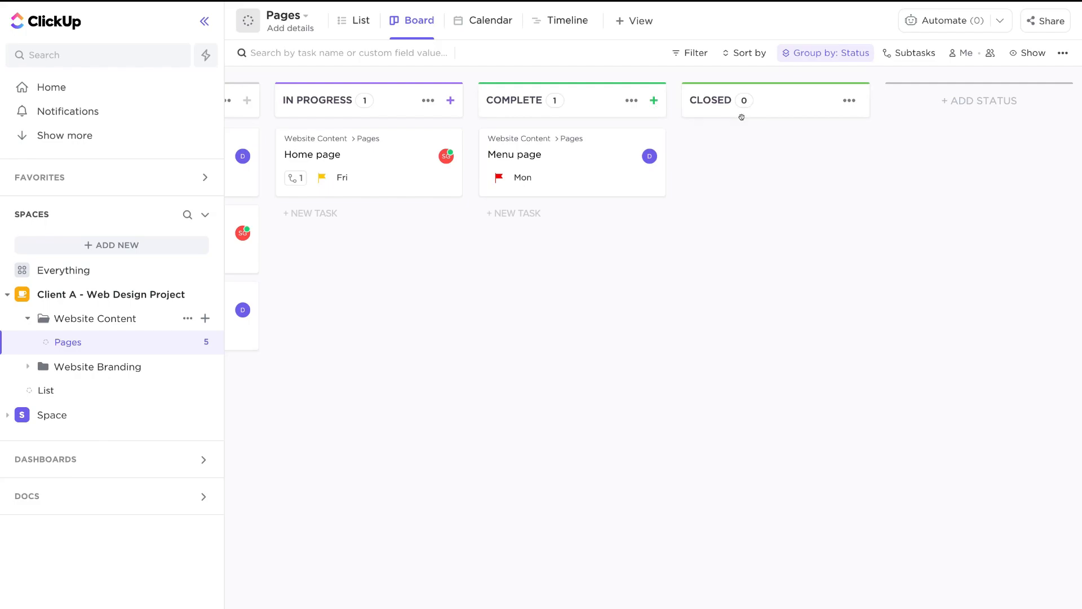
Review the Pages tasks in the Calendar view for May 2021, the Timeline view and the Board view
click(484, 20)
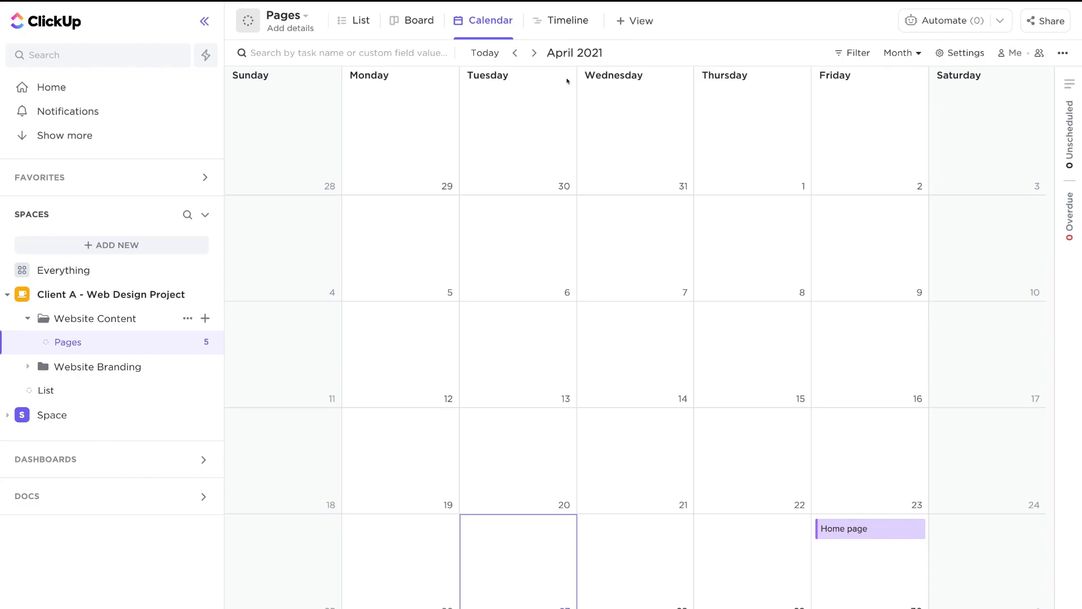
click(533, 53)
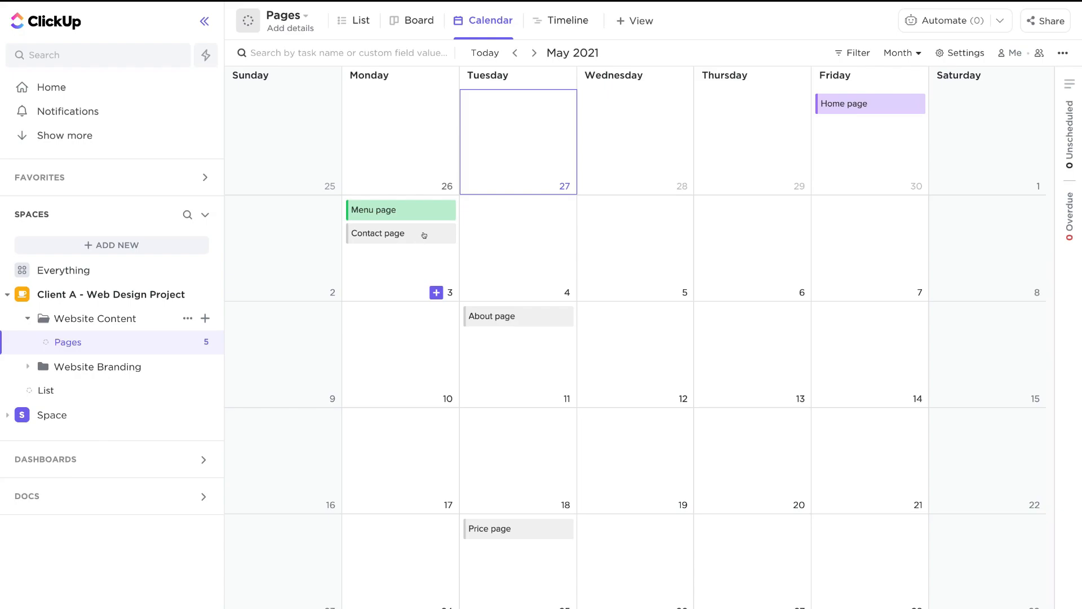
click(552, 23)
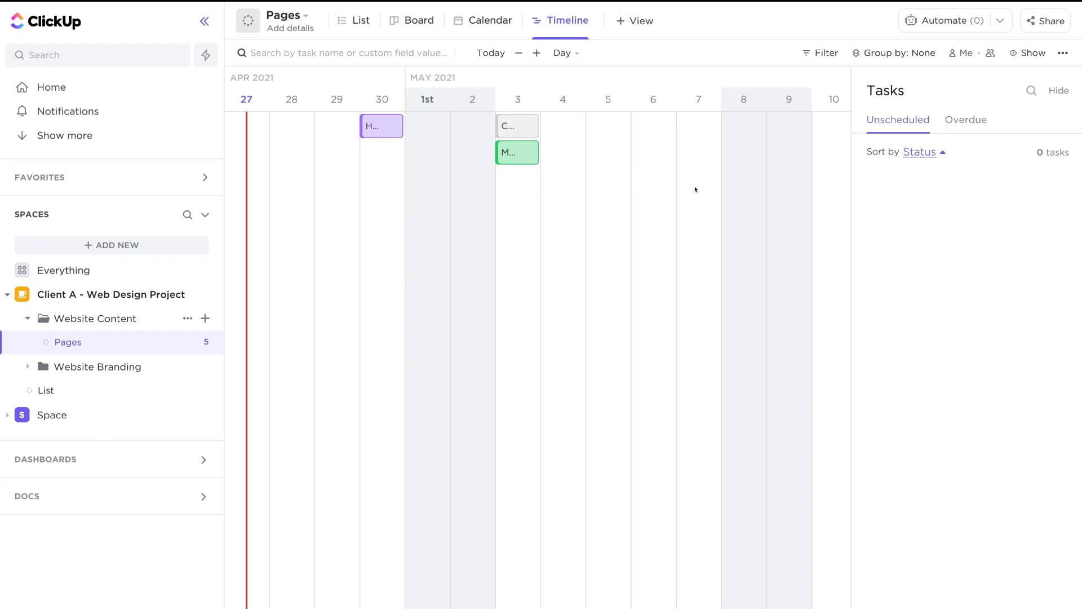
click(414, 21)
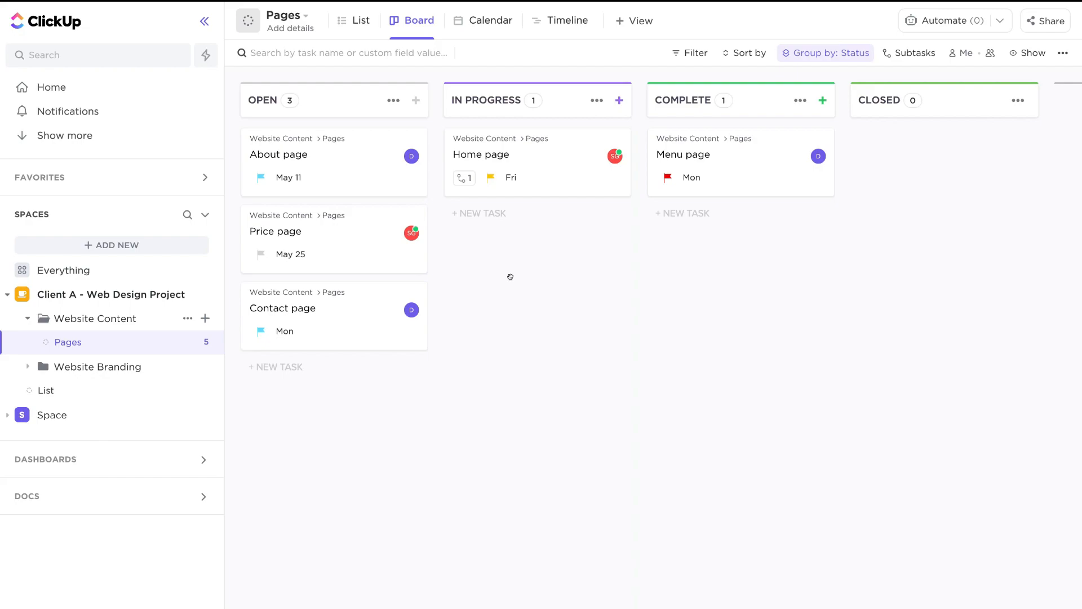
click(348, 17)
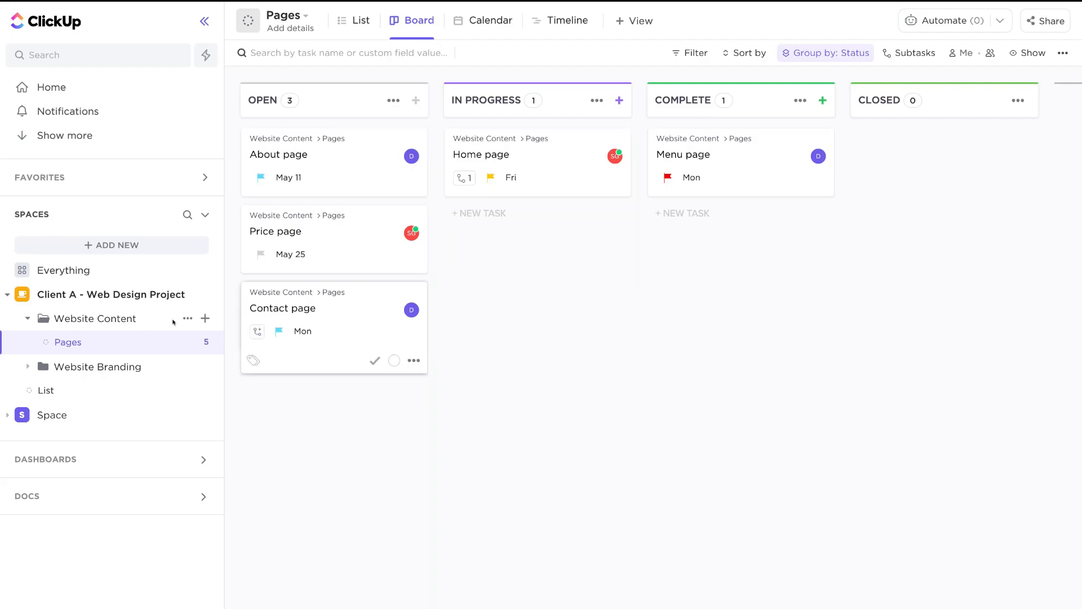
Review the tasks grouped by status in the Website Content folder and across the whole Client A - Web Design Project Space
click(79, 318)
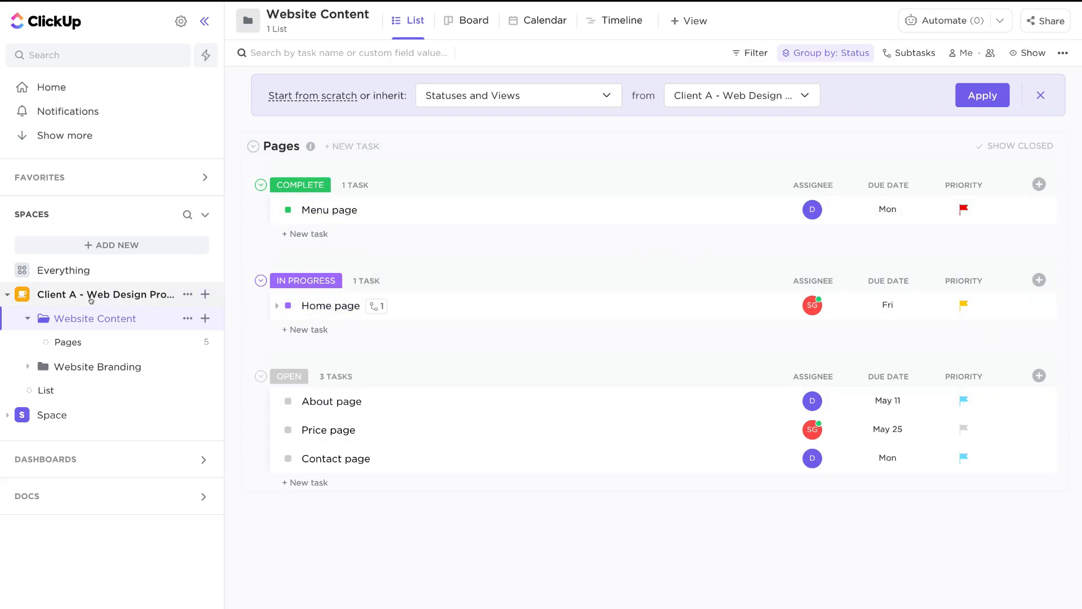
click(99, 294)
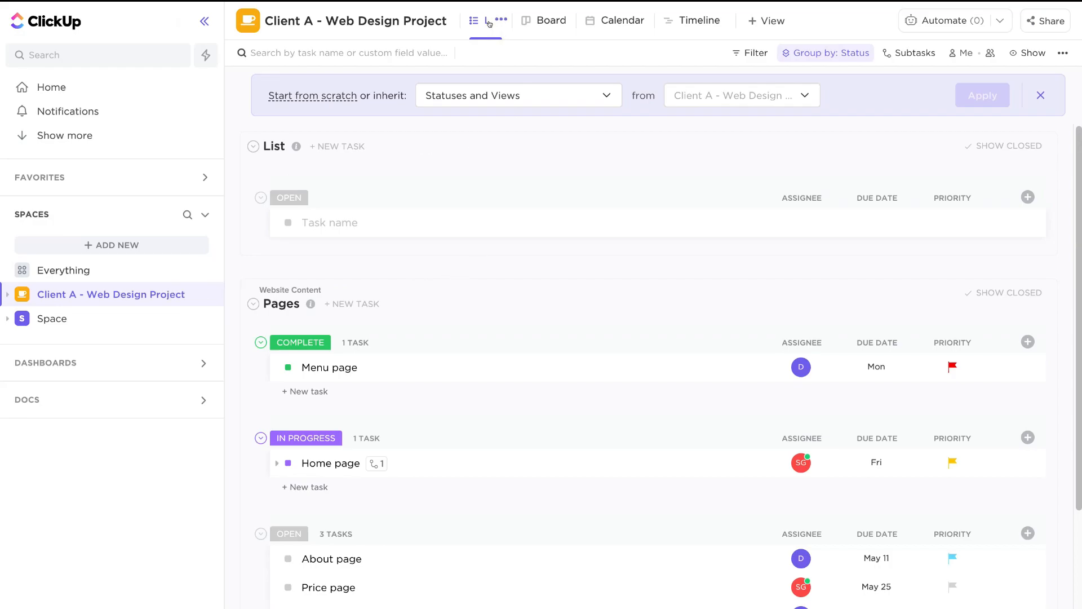
scroll(521, 290, down, 1)
scroll(520, 290, down, 2)
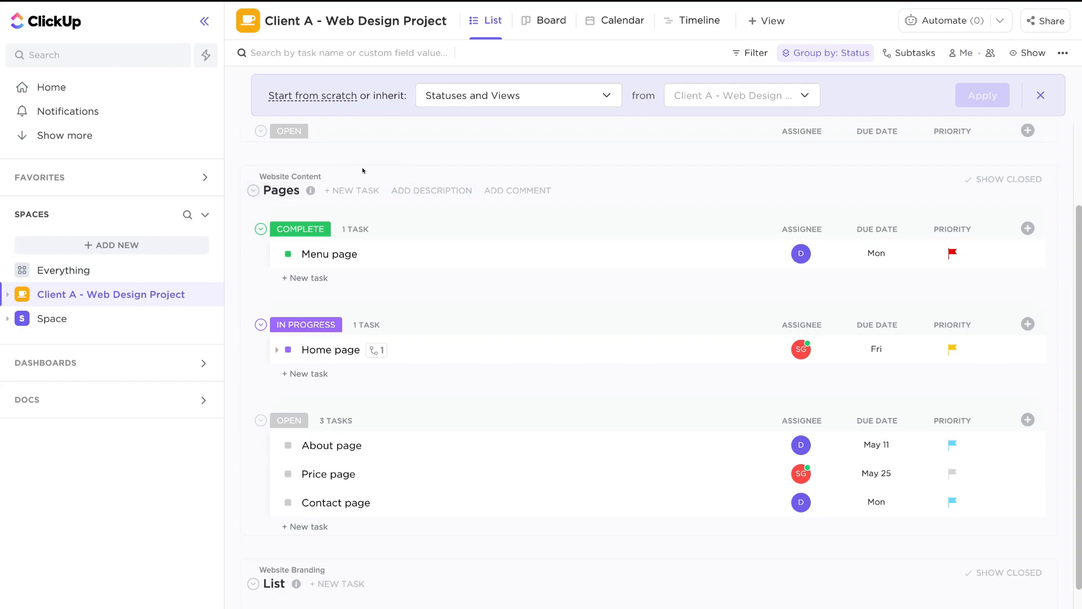
scroll(361, 176, down, 1)
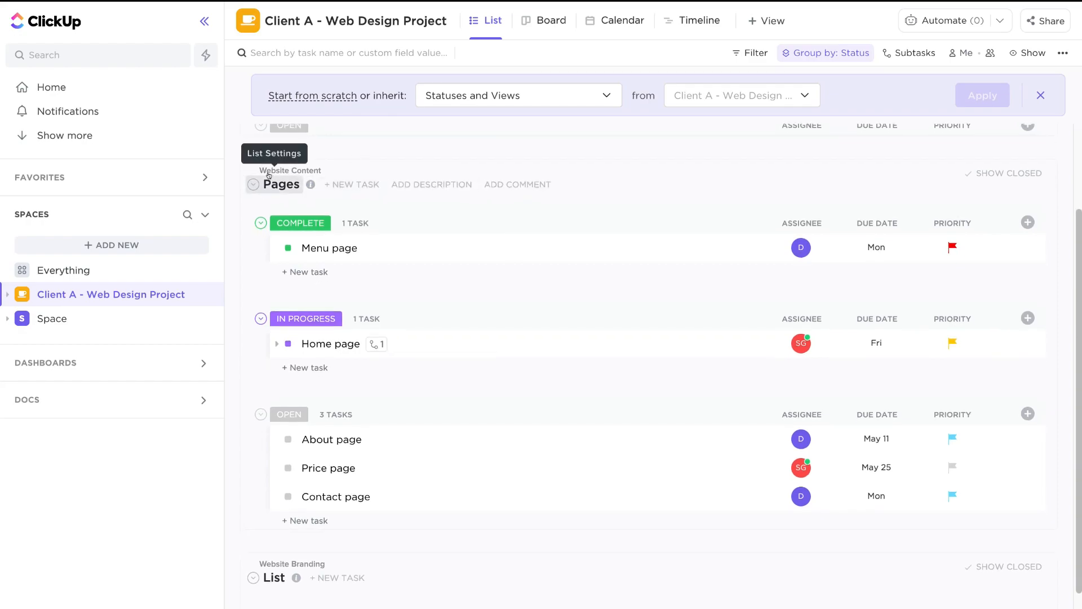
scroll(503, 253, down, 3)
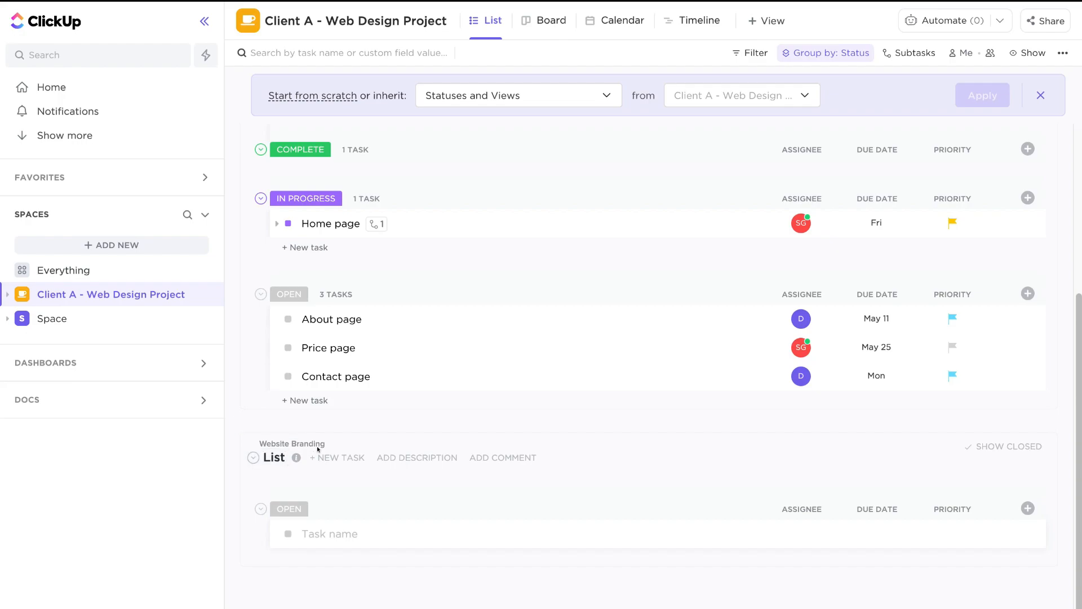
scroll(442, 440, up, 4)
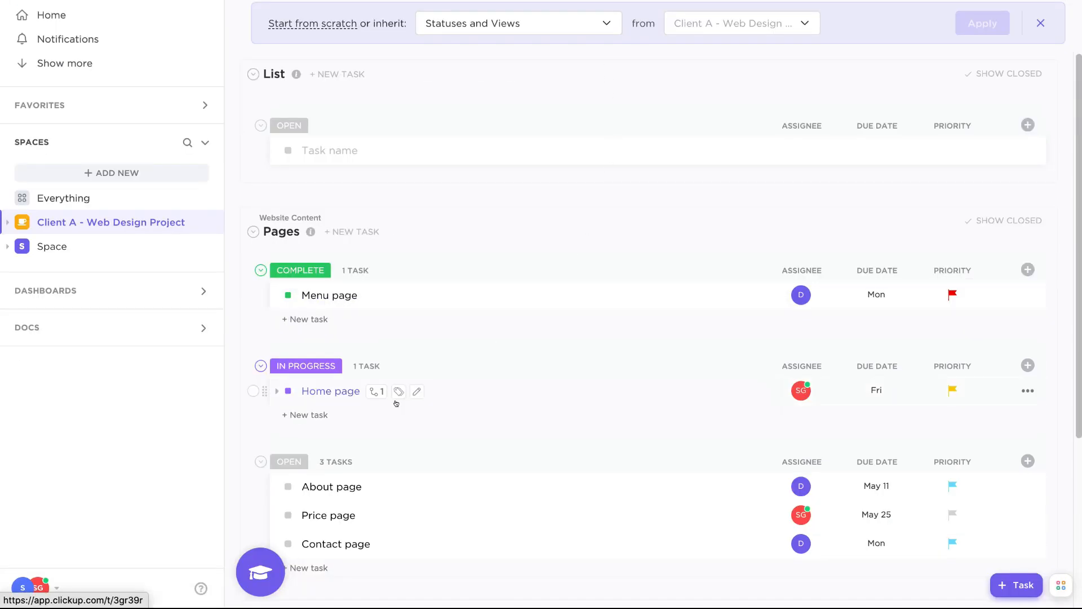
Look over the integrations available for the Syndeo Media Workspace and return to the Client A - Web Design Project Space
click(27, 584)
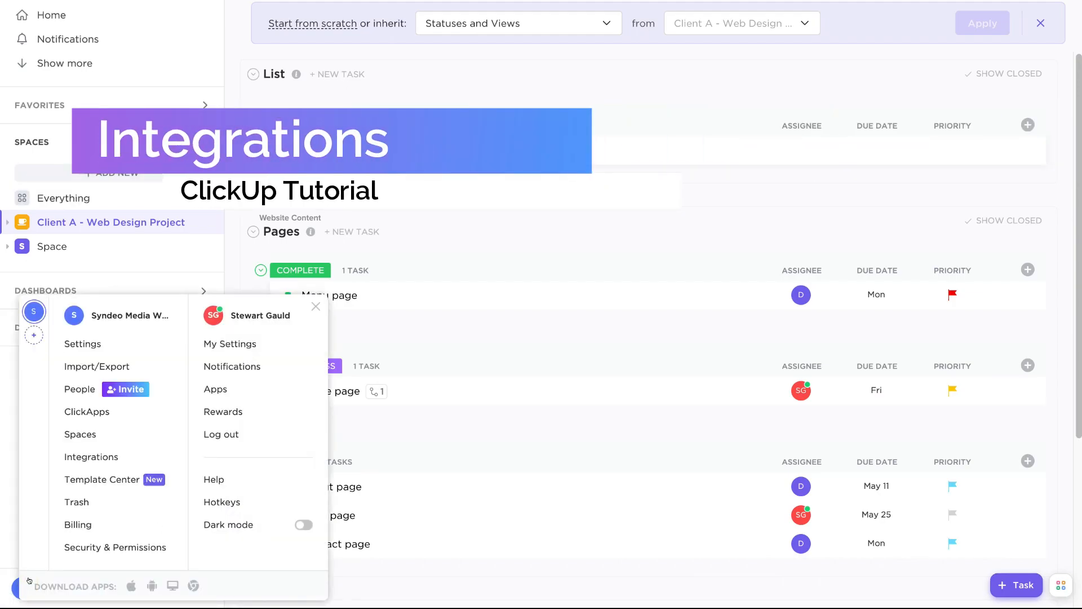
click(83, 457)
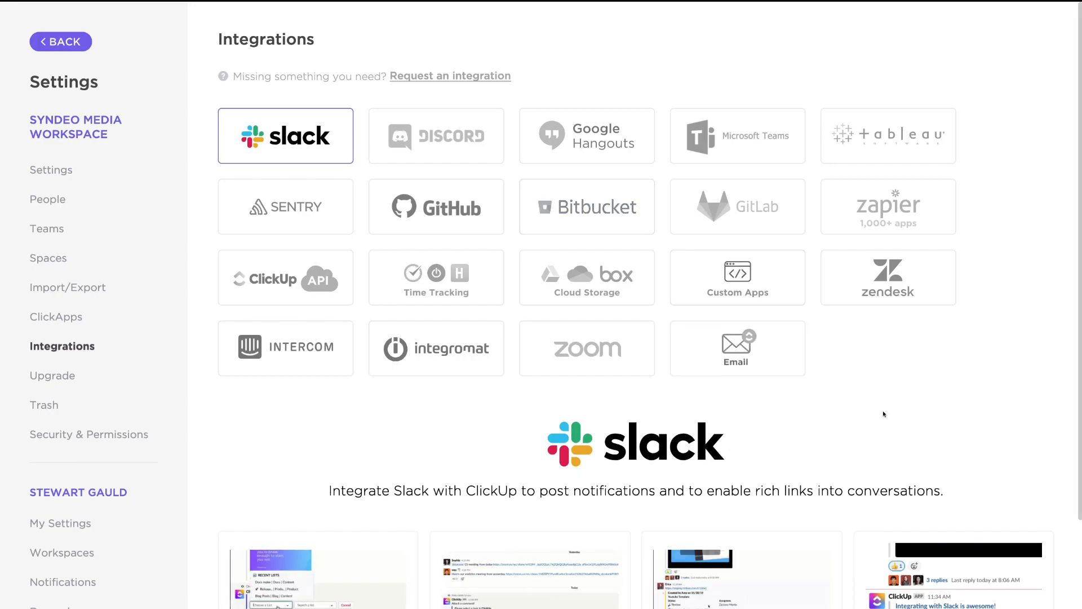
click(70, 44)
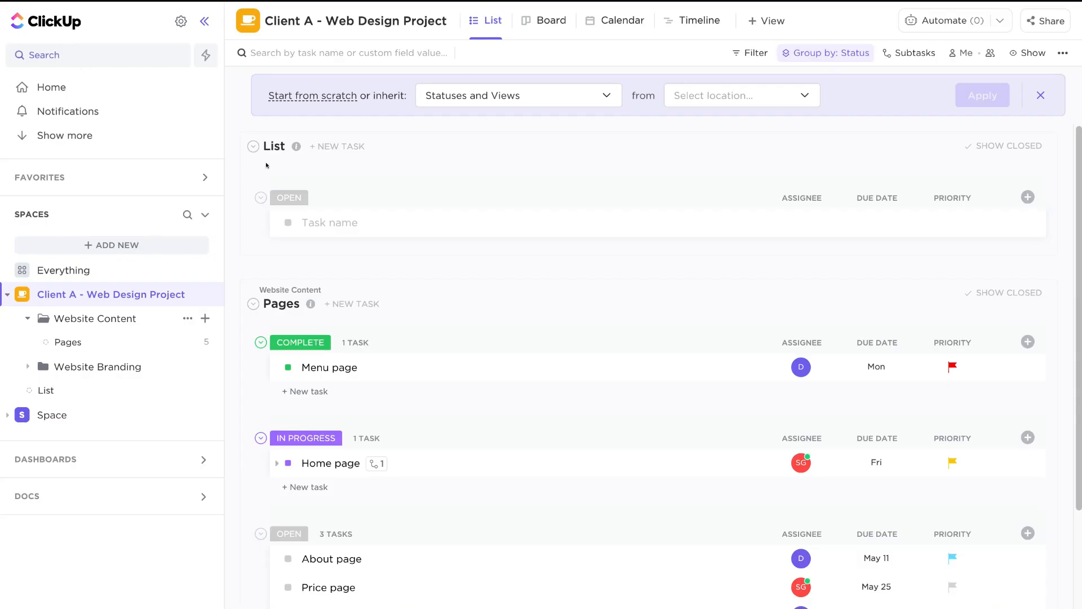